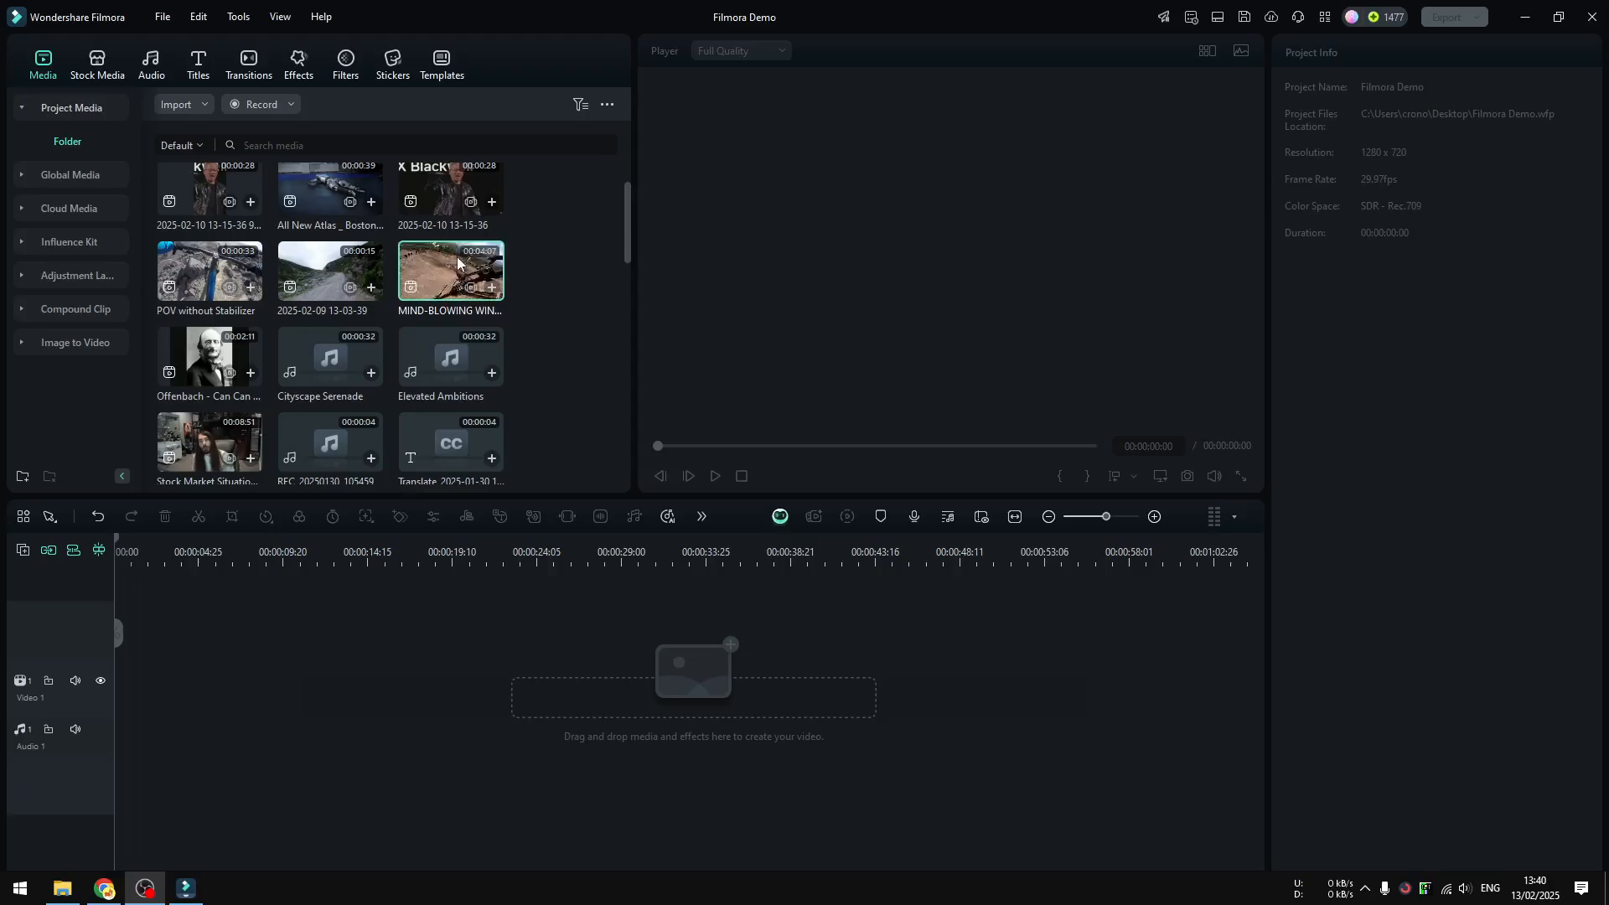
- Place the MIND-BLOWING WINNING POV clip at the start of Video 1, with the track muted, and play the opening seconds
drag(458, 262, 133, 691)
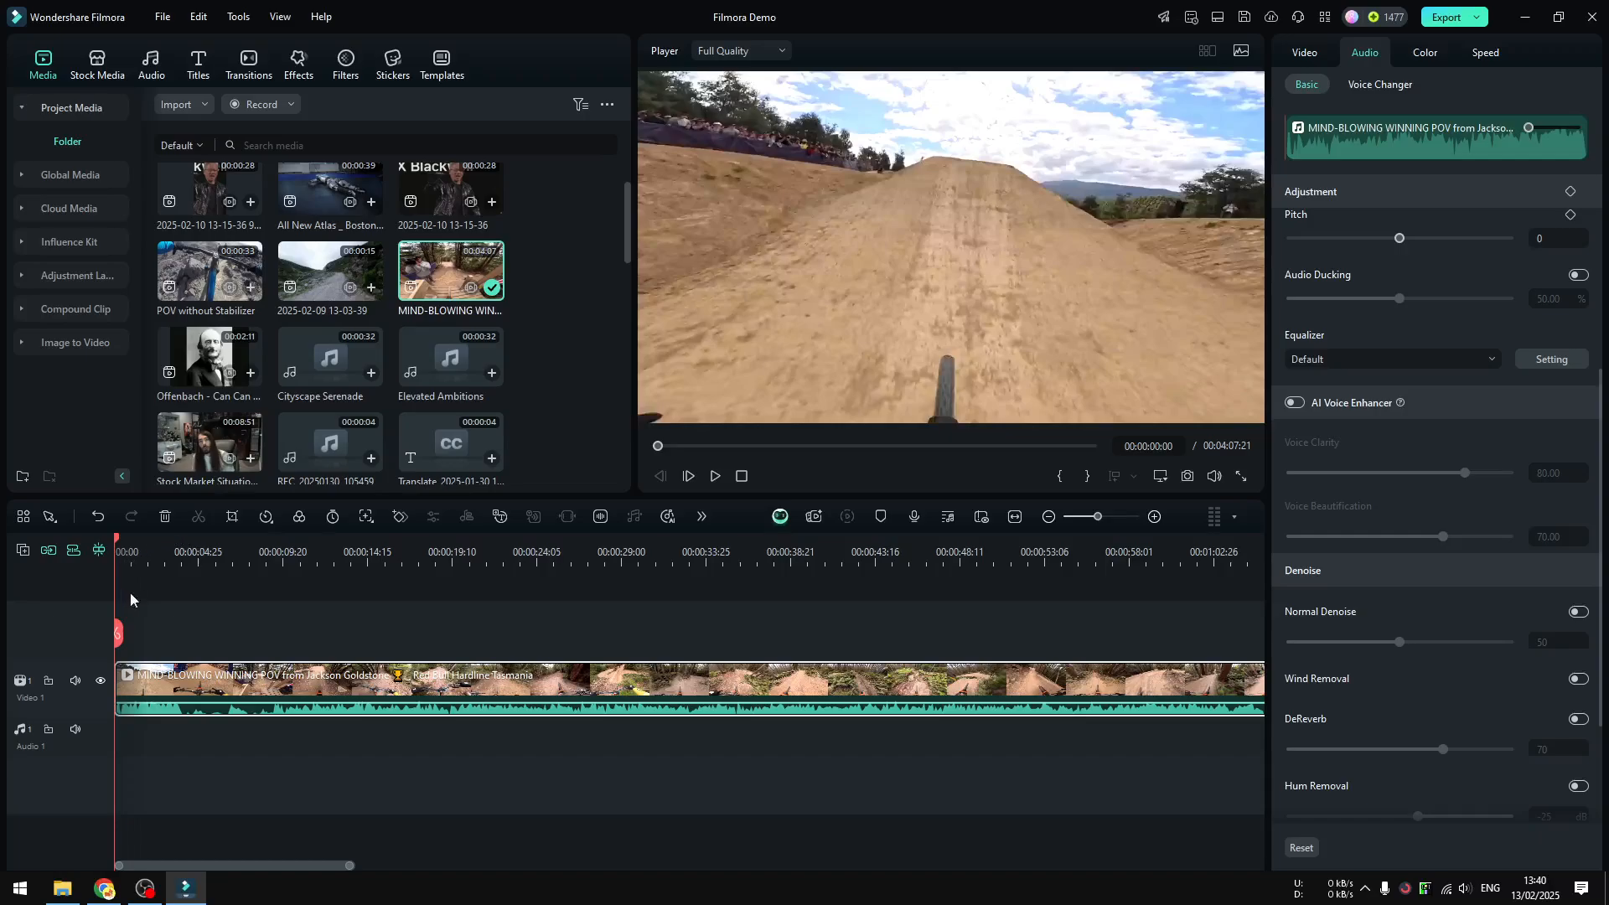
click(76, 683)
click(725, 480)
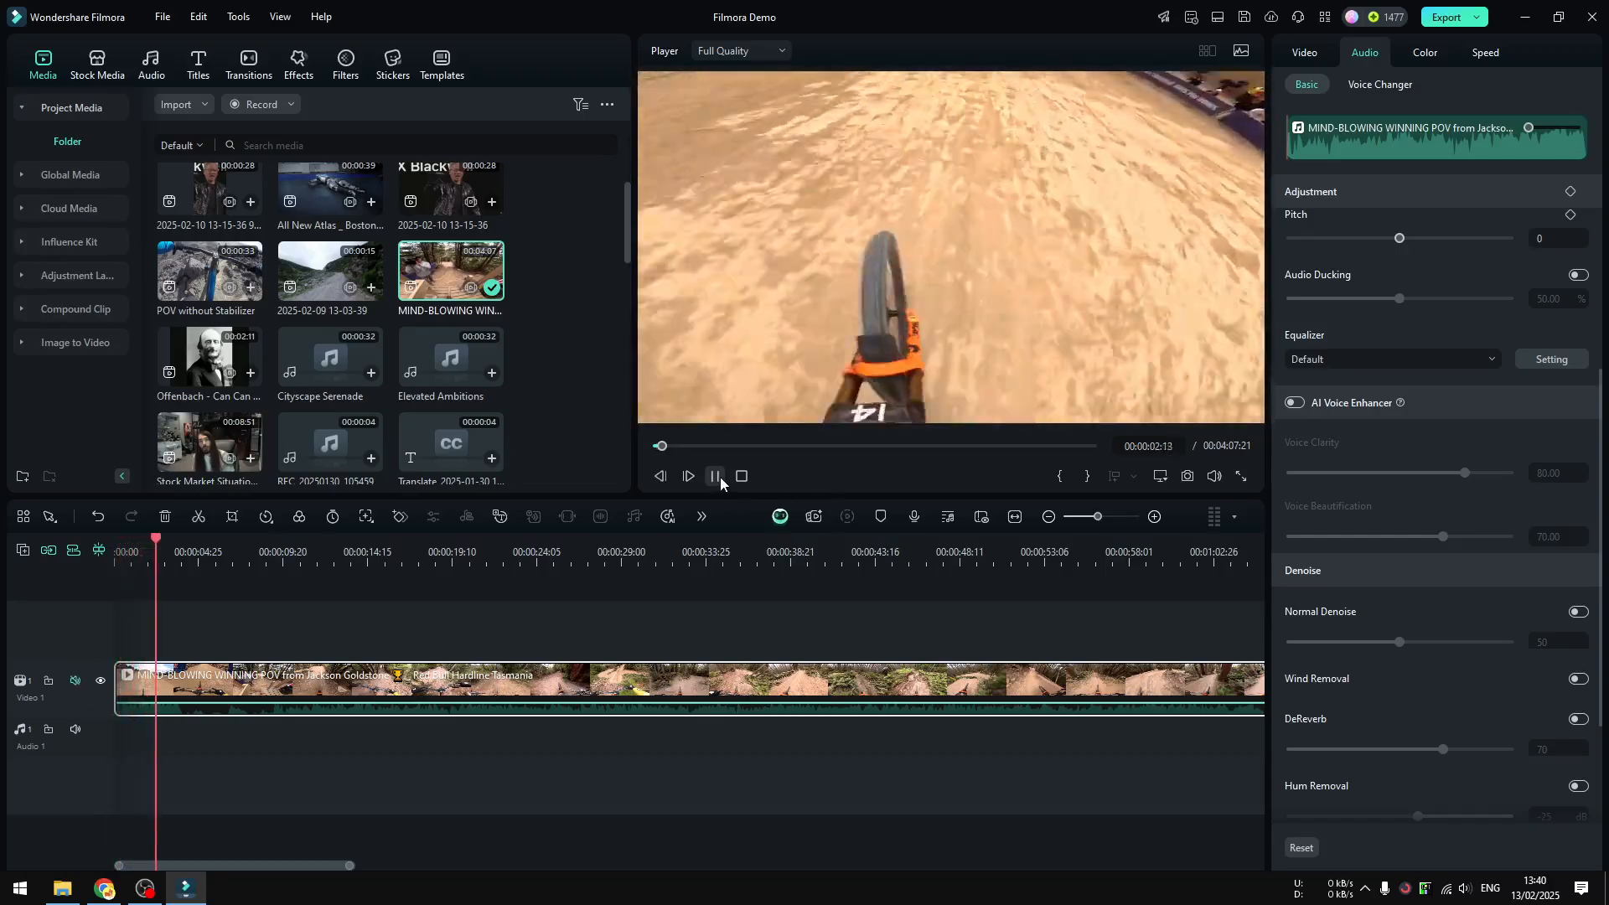
key(space)
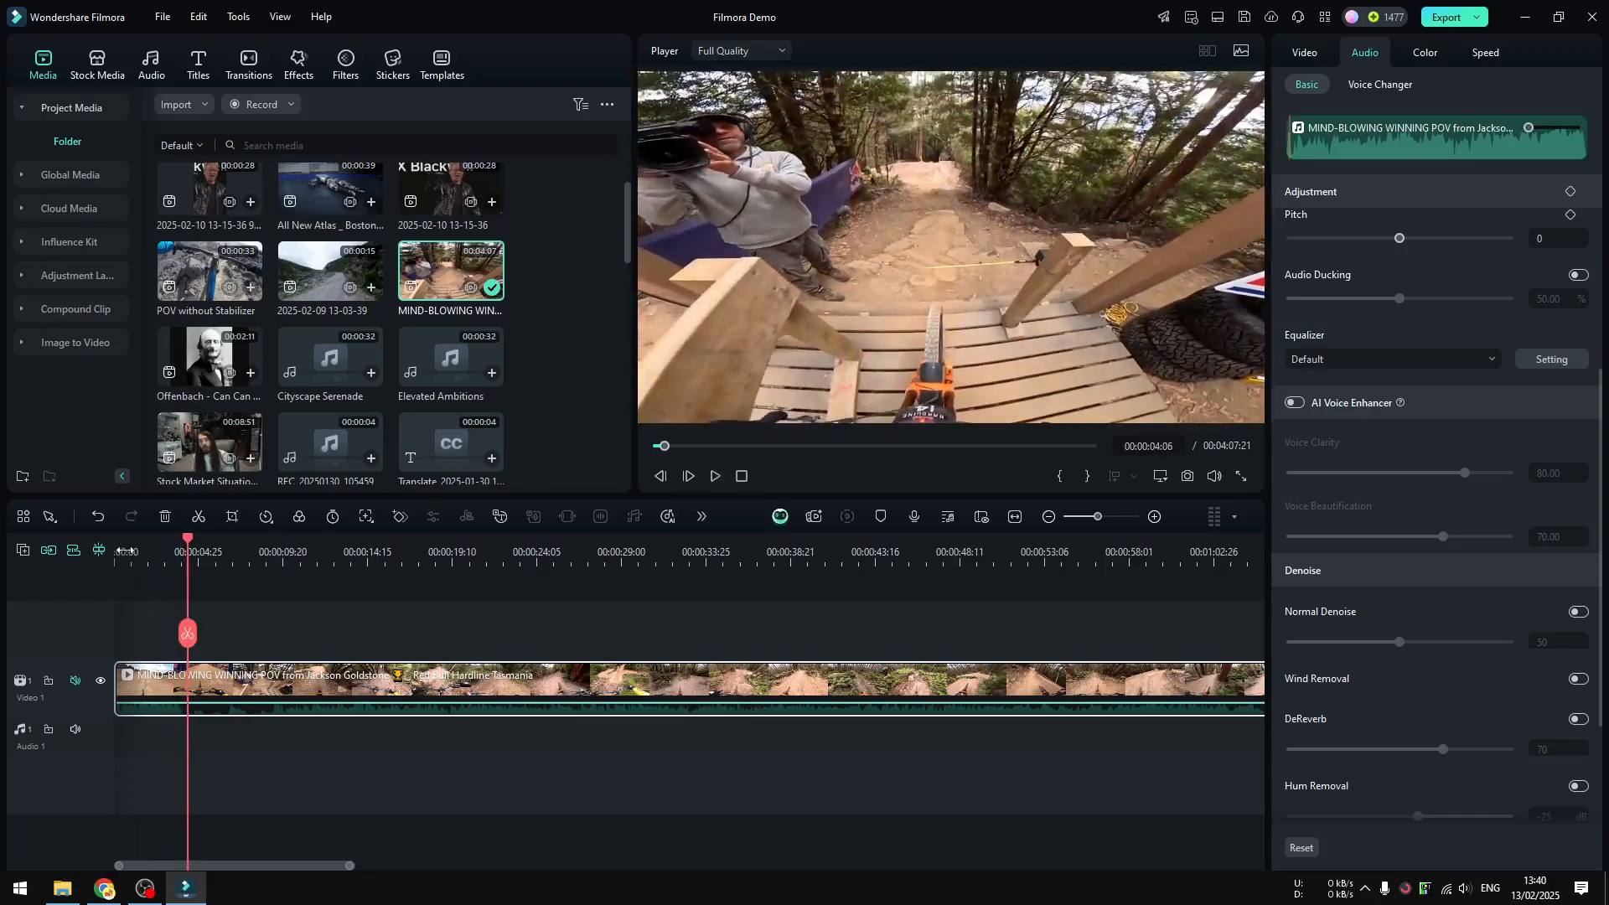
- Split the POV clip at 00:00:00:14 and 00:00:02:01 to isolate the jump as its own segment
drag(189, 634, 113, 634)
drag(218, 550, 364, 552)
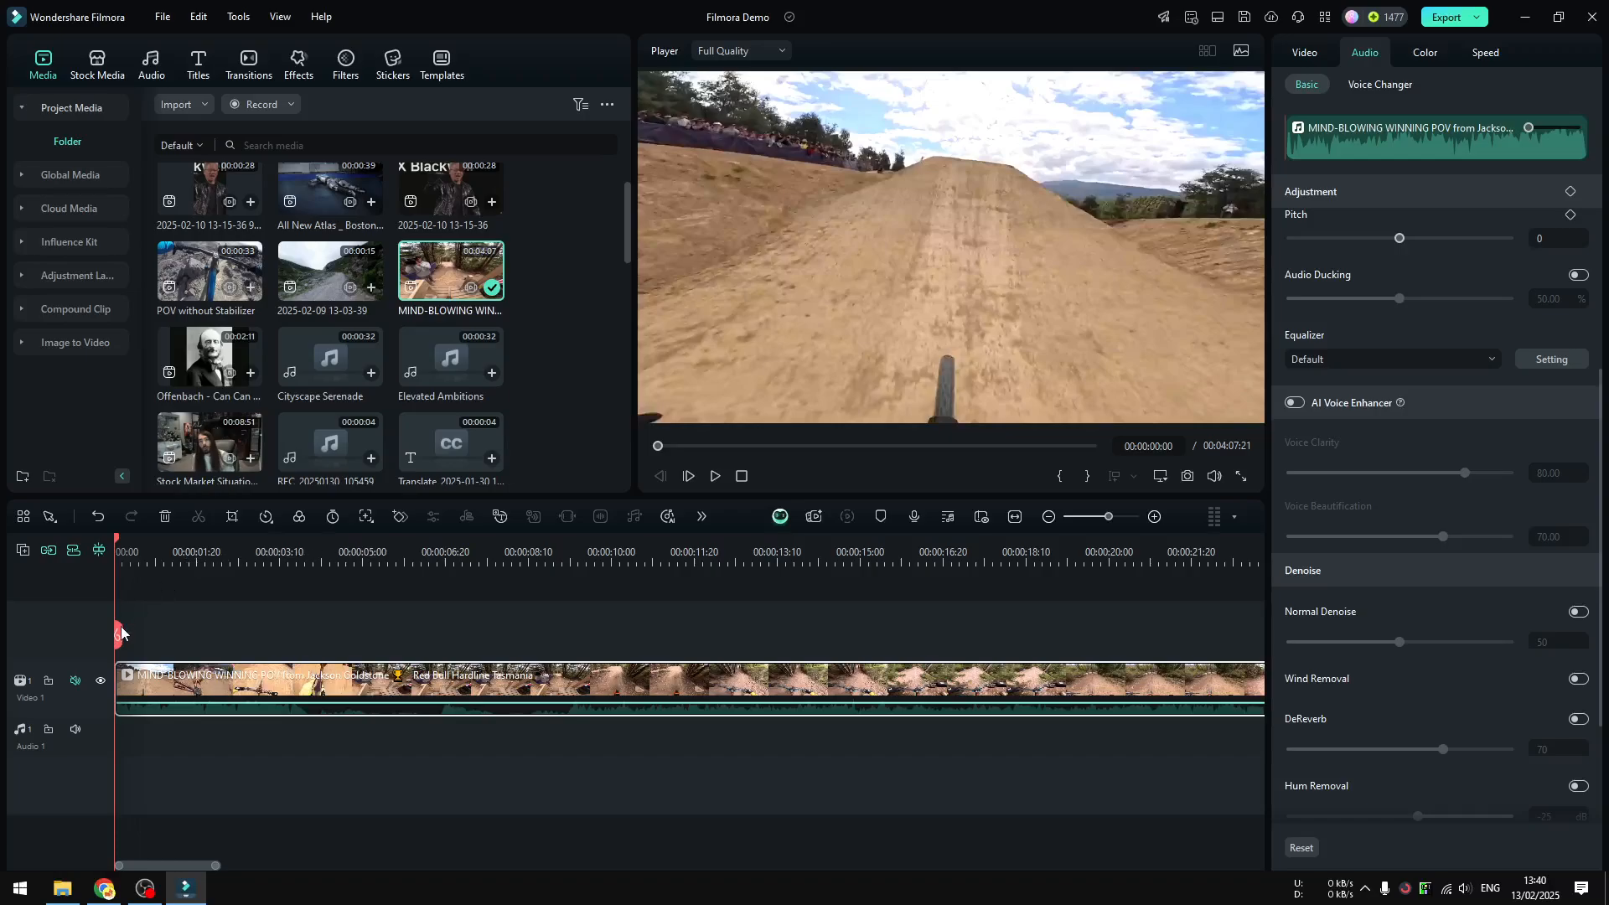
drag(120, 637, 136, 639)
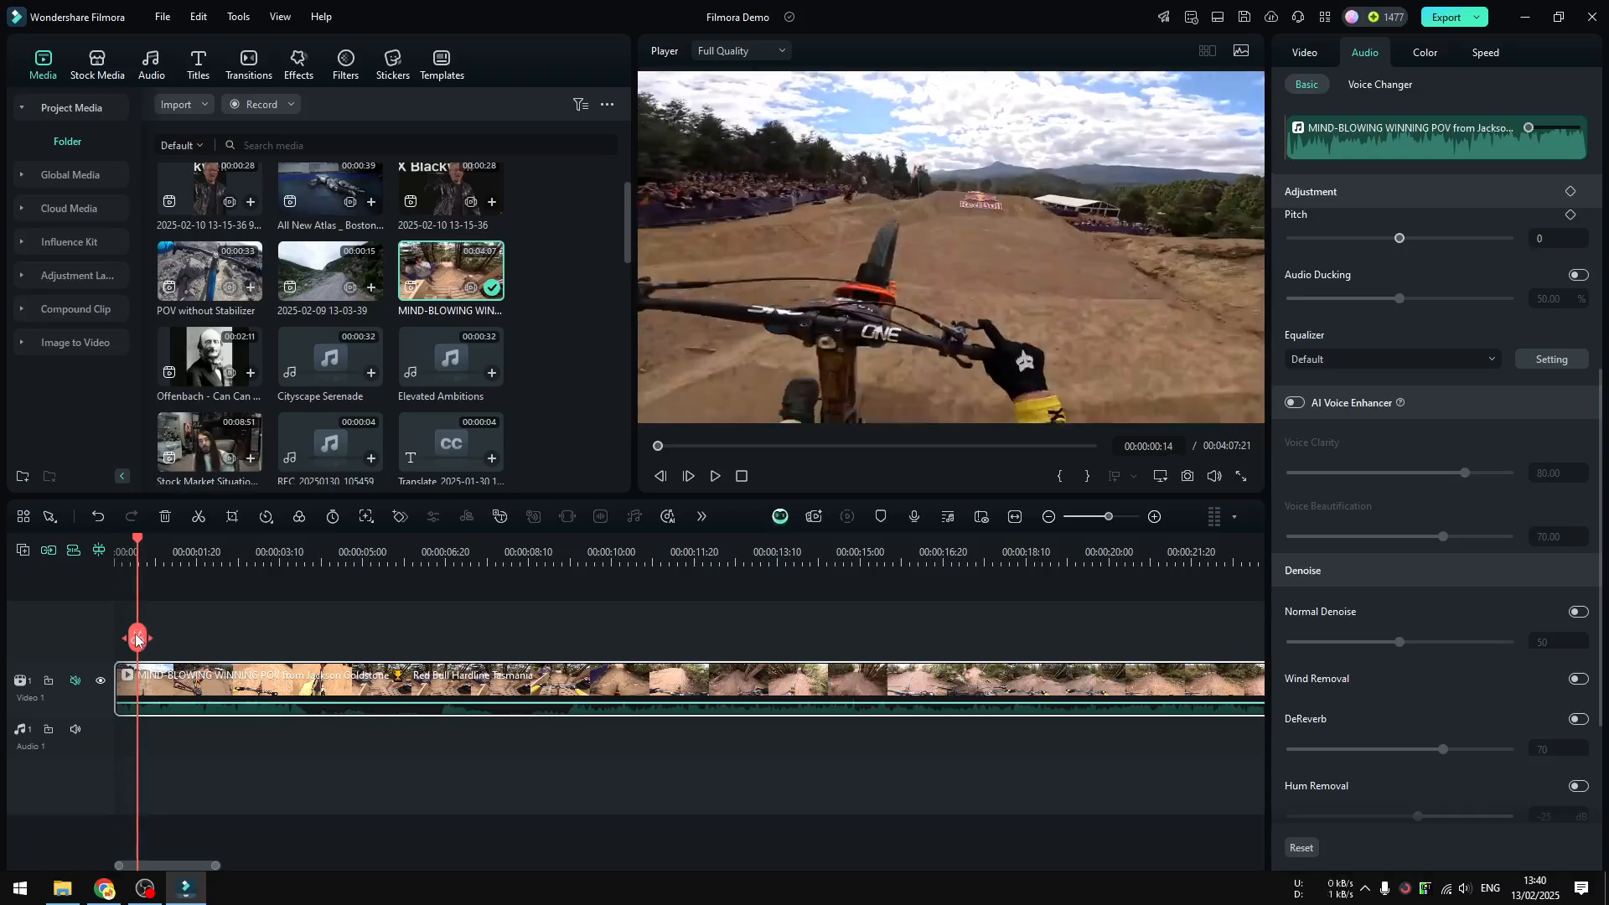
click(136, 639)
drag(136, 639, 216, 643)
click(216, 641)
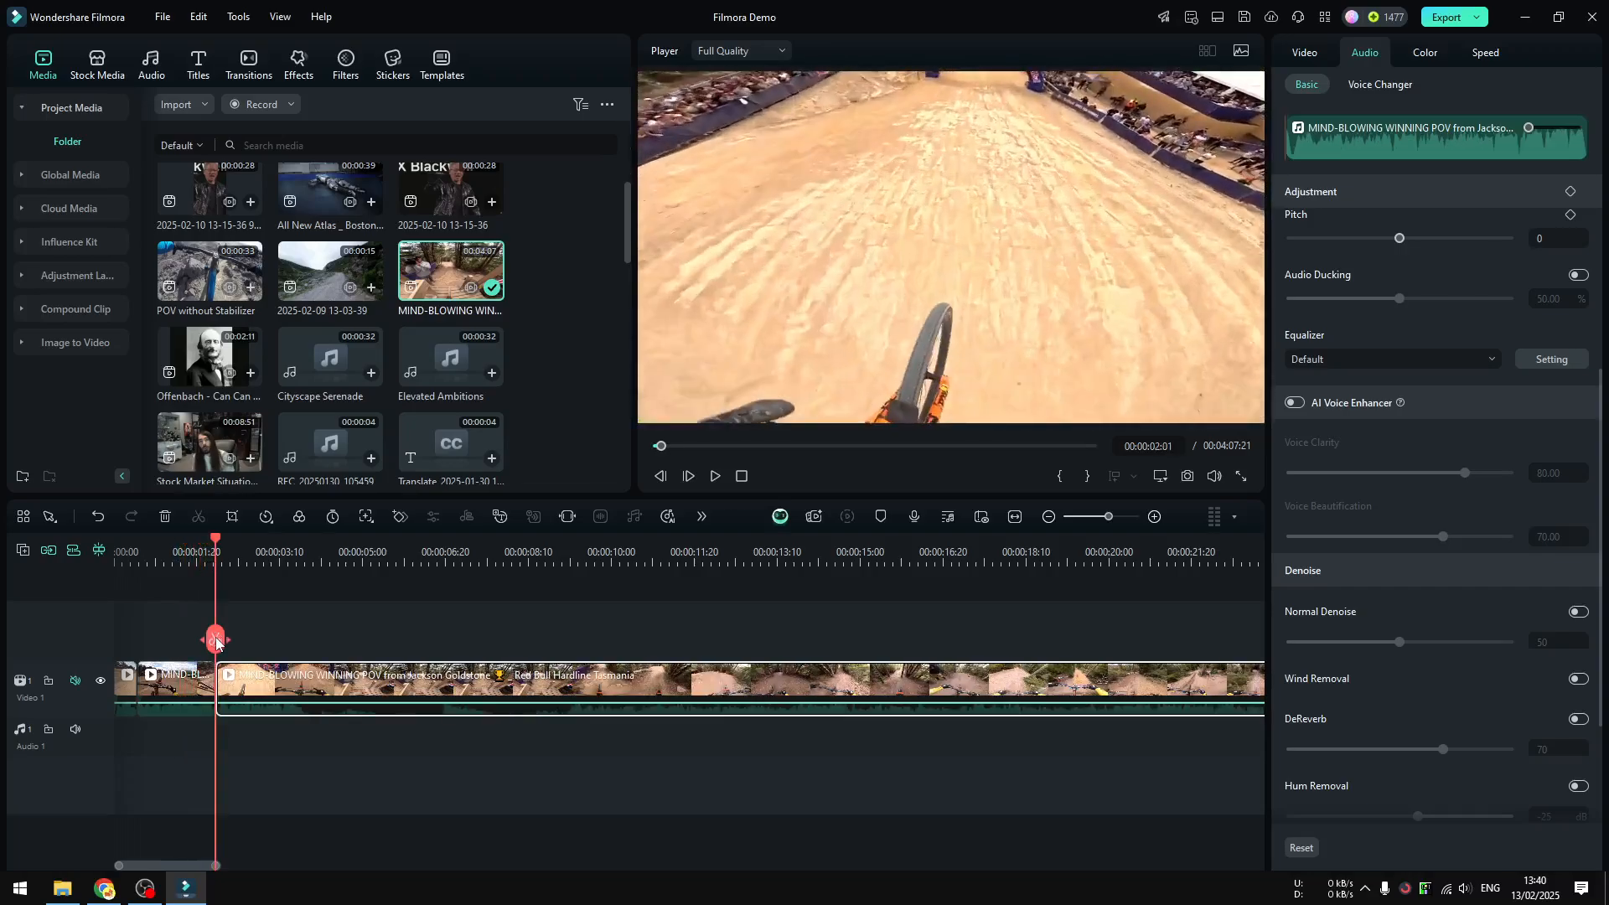
- Slow the isolated jump segment to a uniform speed of 0.31
click(195, 685)
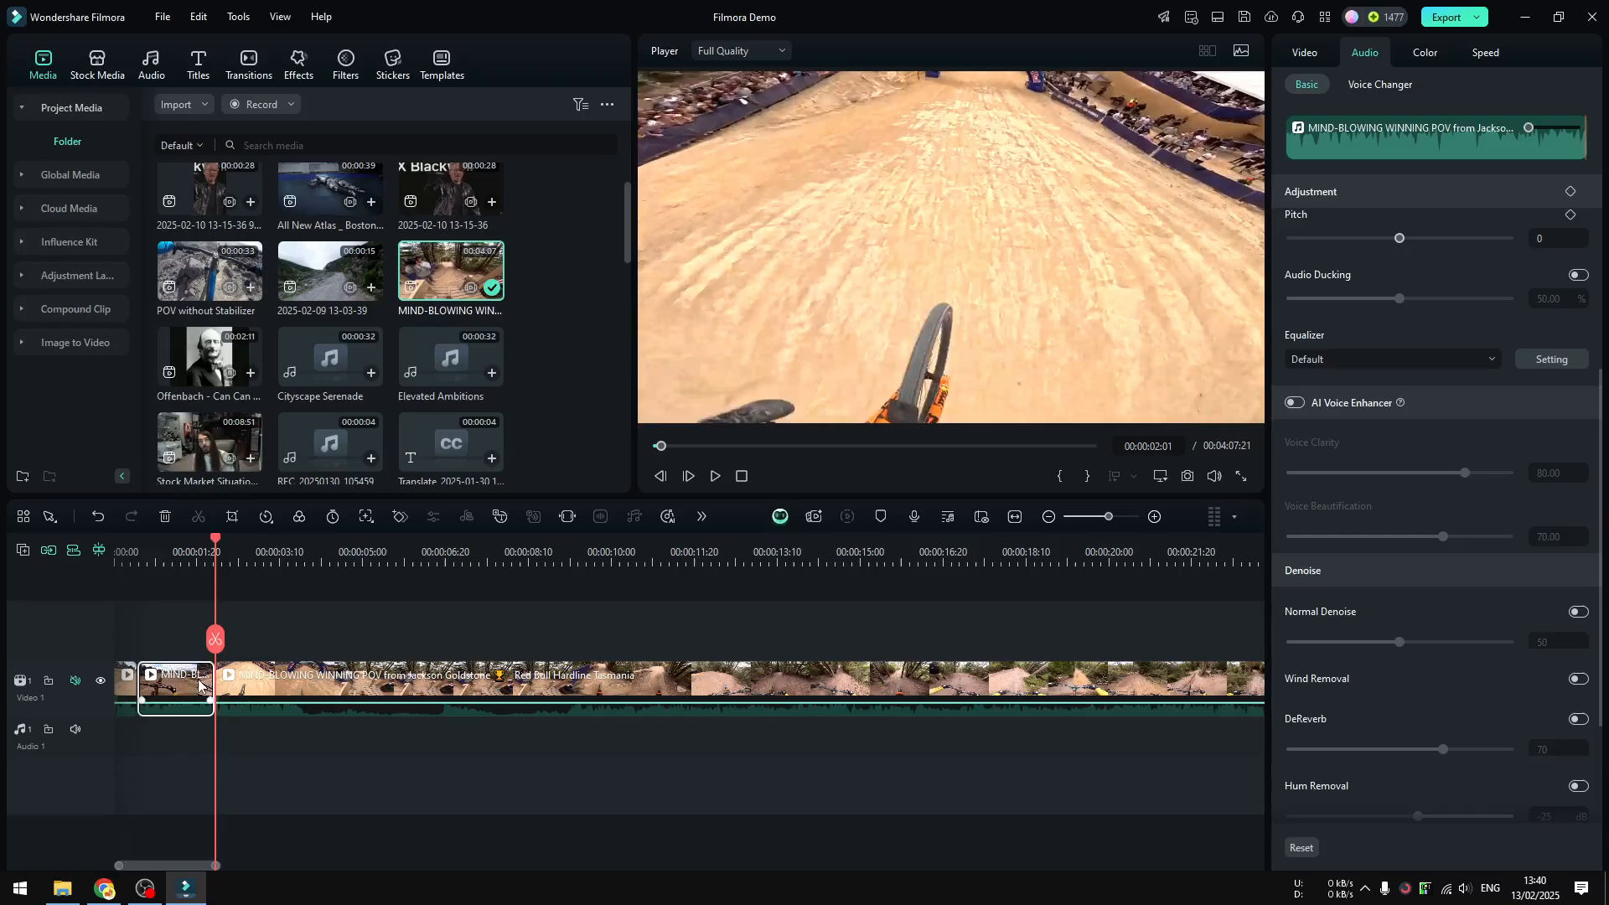
click(162, 566)
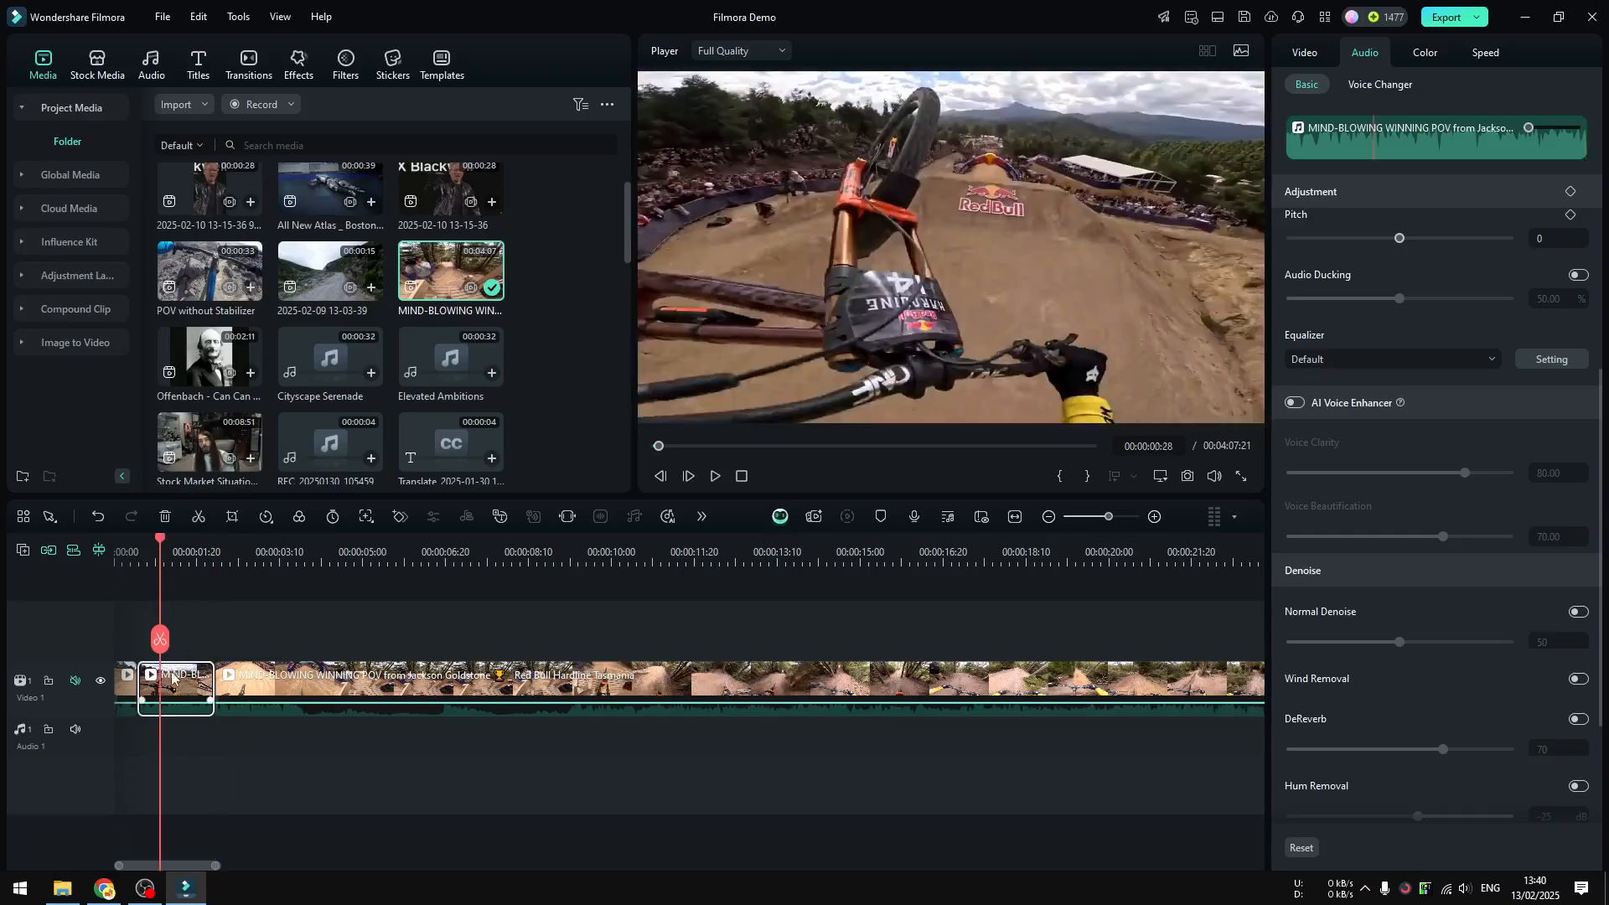
click(1485, 53)
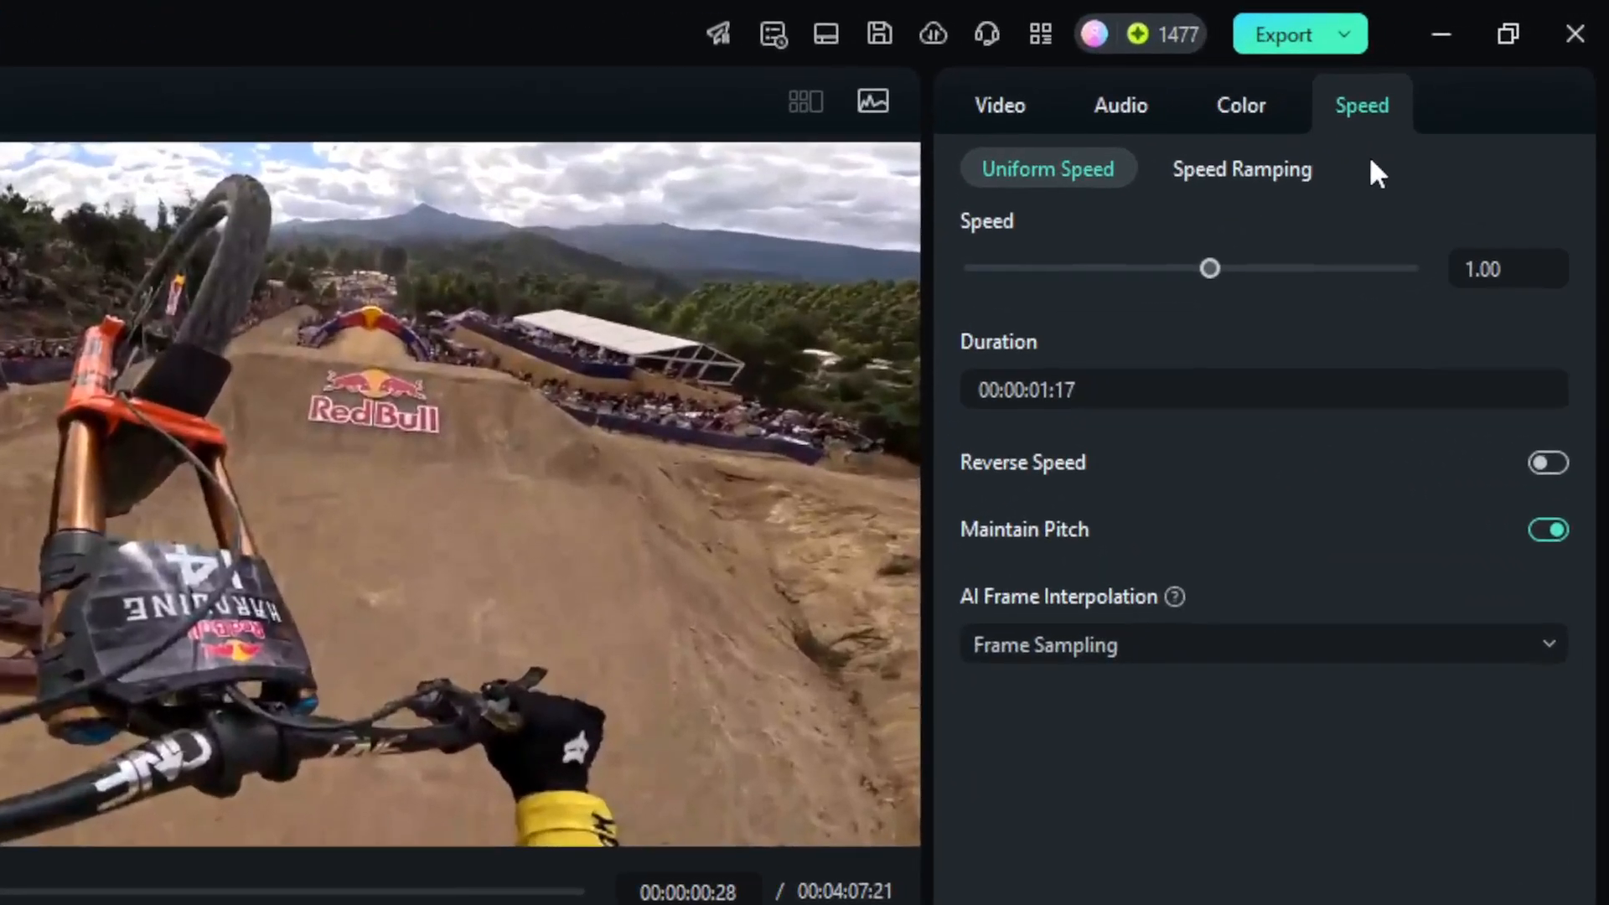
drag(1244, 274, 1173, 274)
drag(1166, 277, 1163, 276)
drag(1151, 268, 1149, 268)
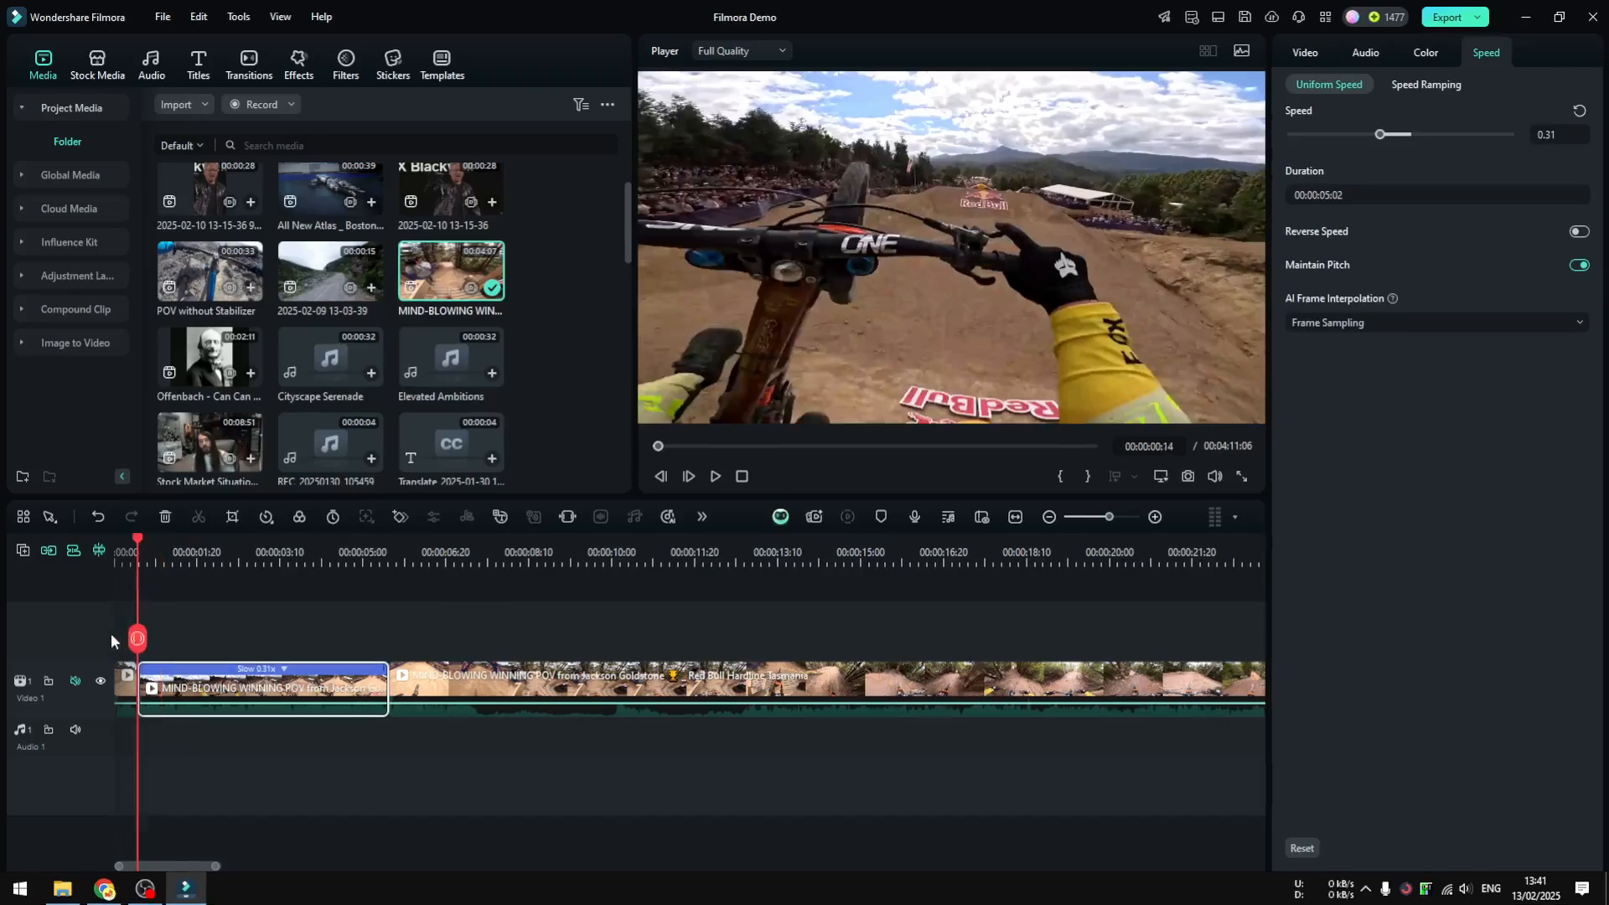
- Play the timeline from the beginning through the slowed jump segment to review the slow motion
drag(138, 637, 112, 637)
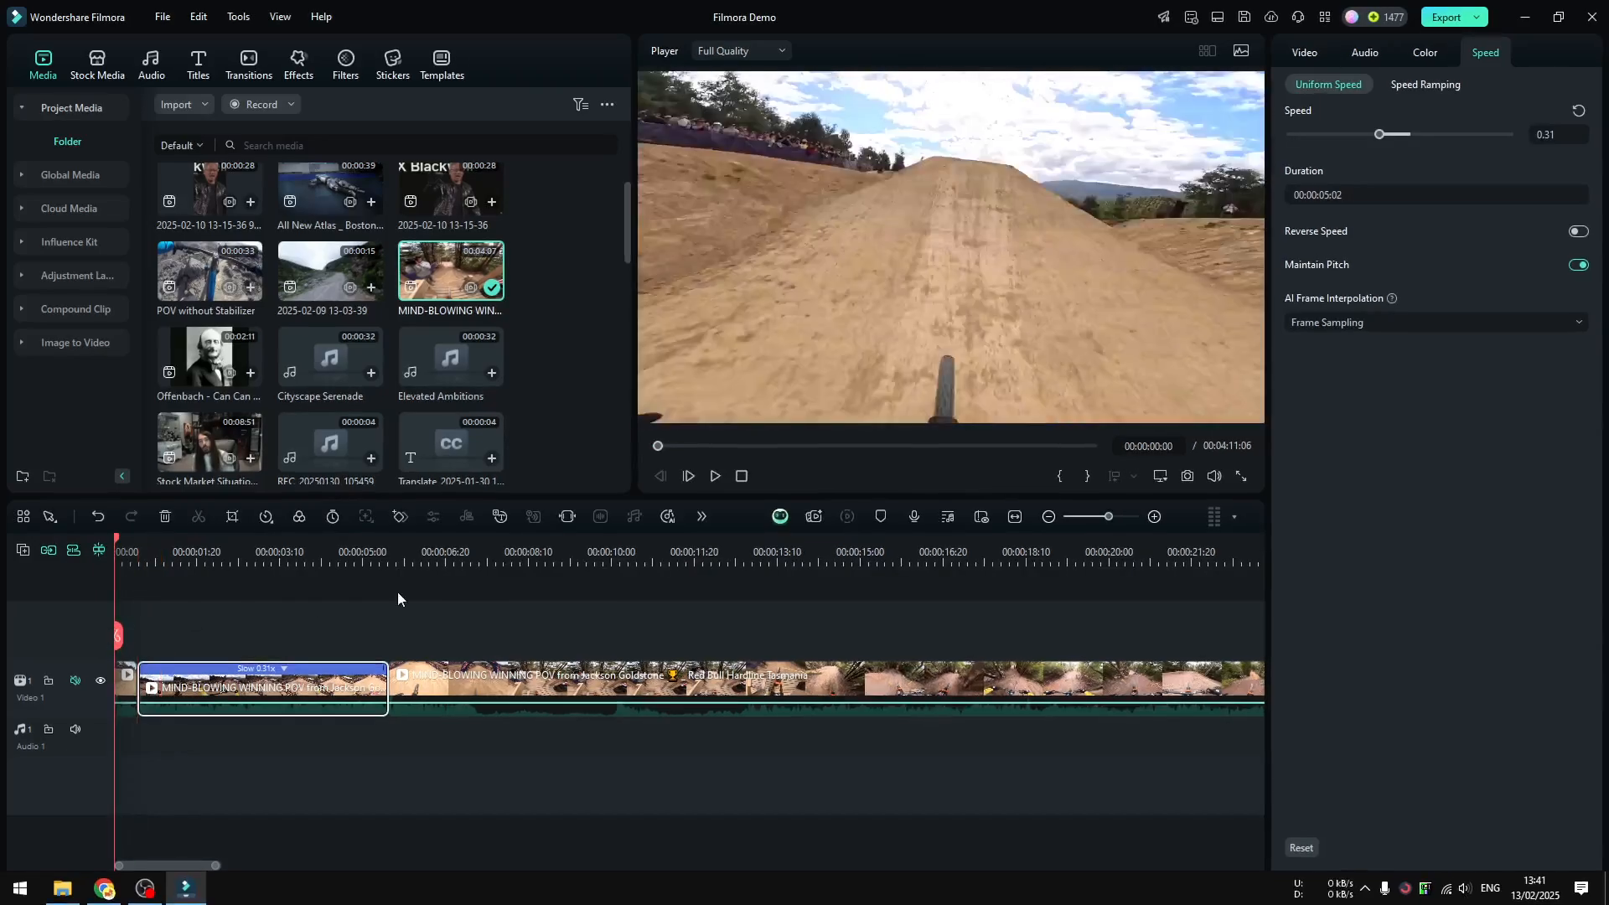
click(716, 478)
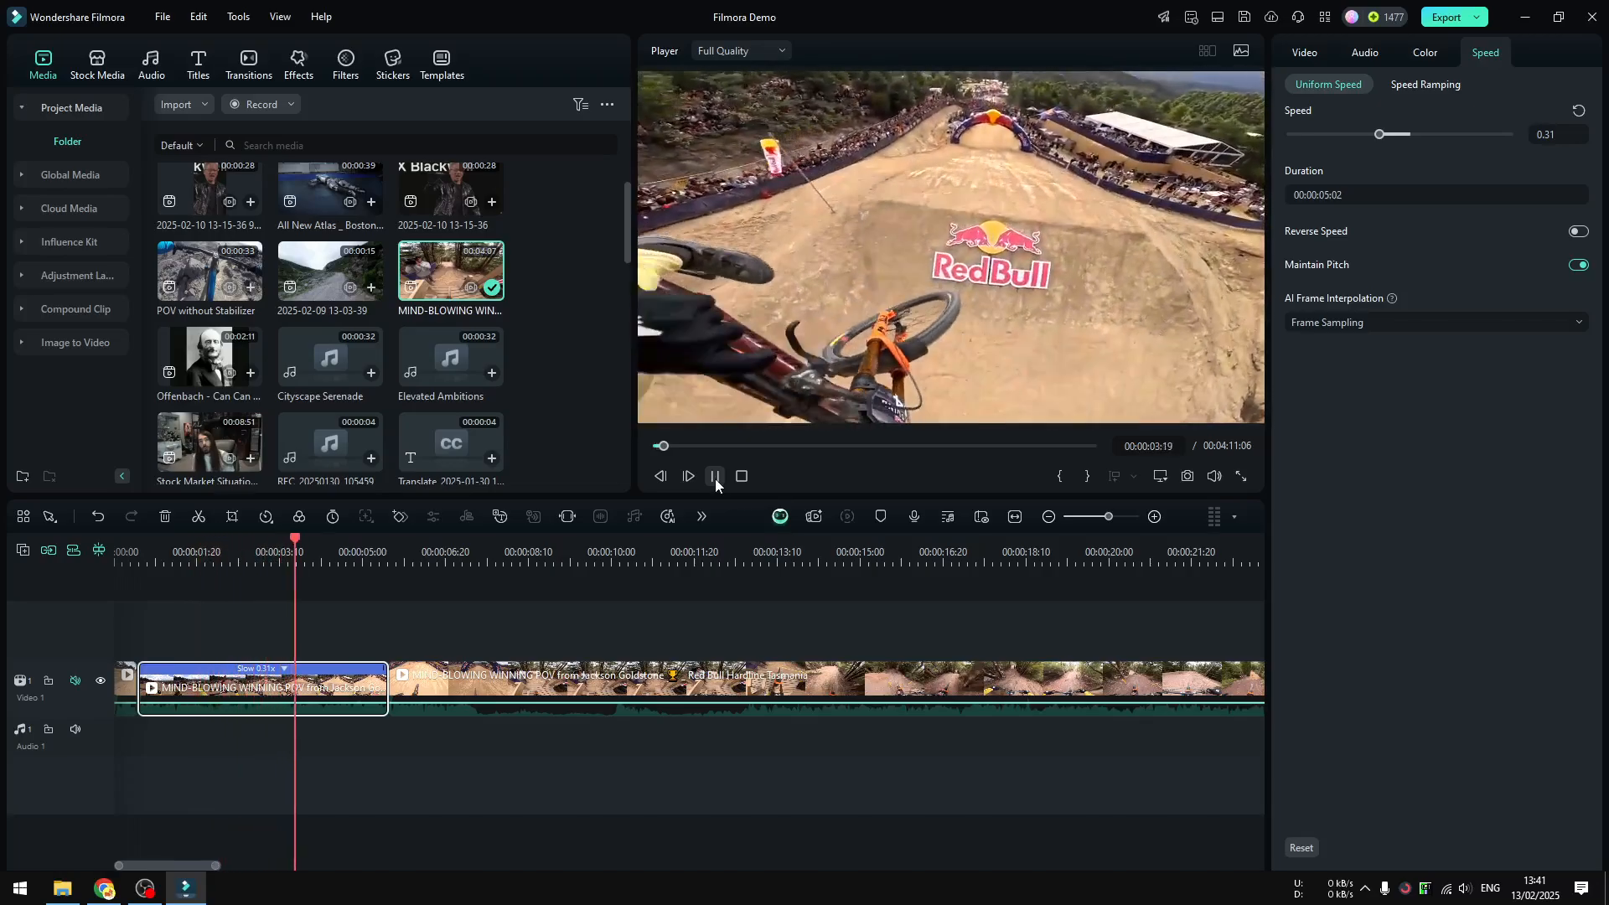
click(716, 478)
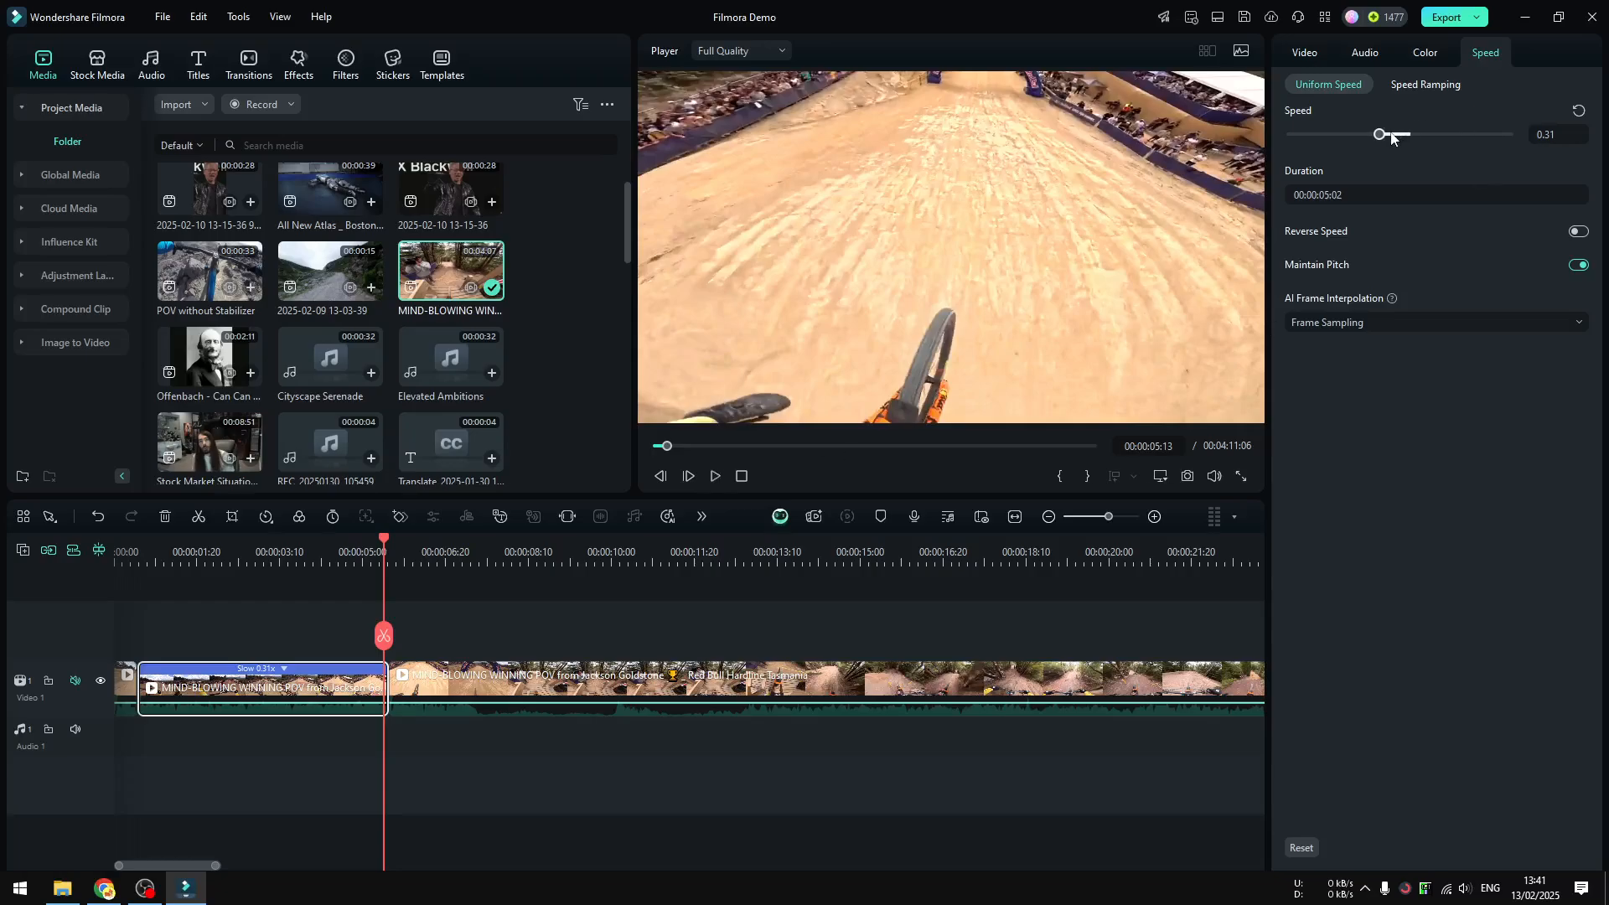
- Set the jump segment's uniform speed to 1.48 and play the sequence from the beginning
drag(1392, 138, 1420, 140)
click(119, 632)
click(717, 477)
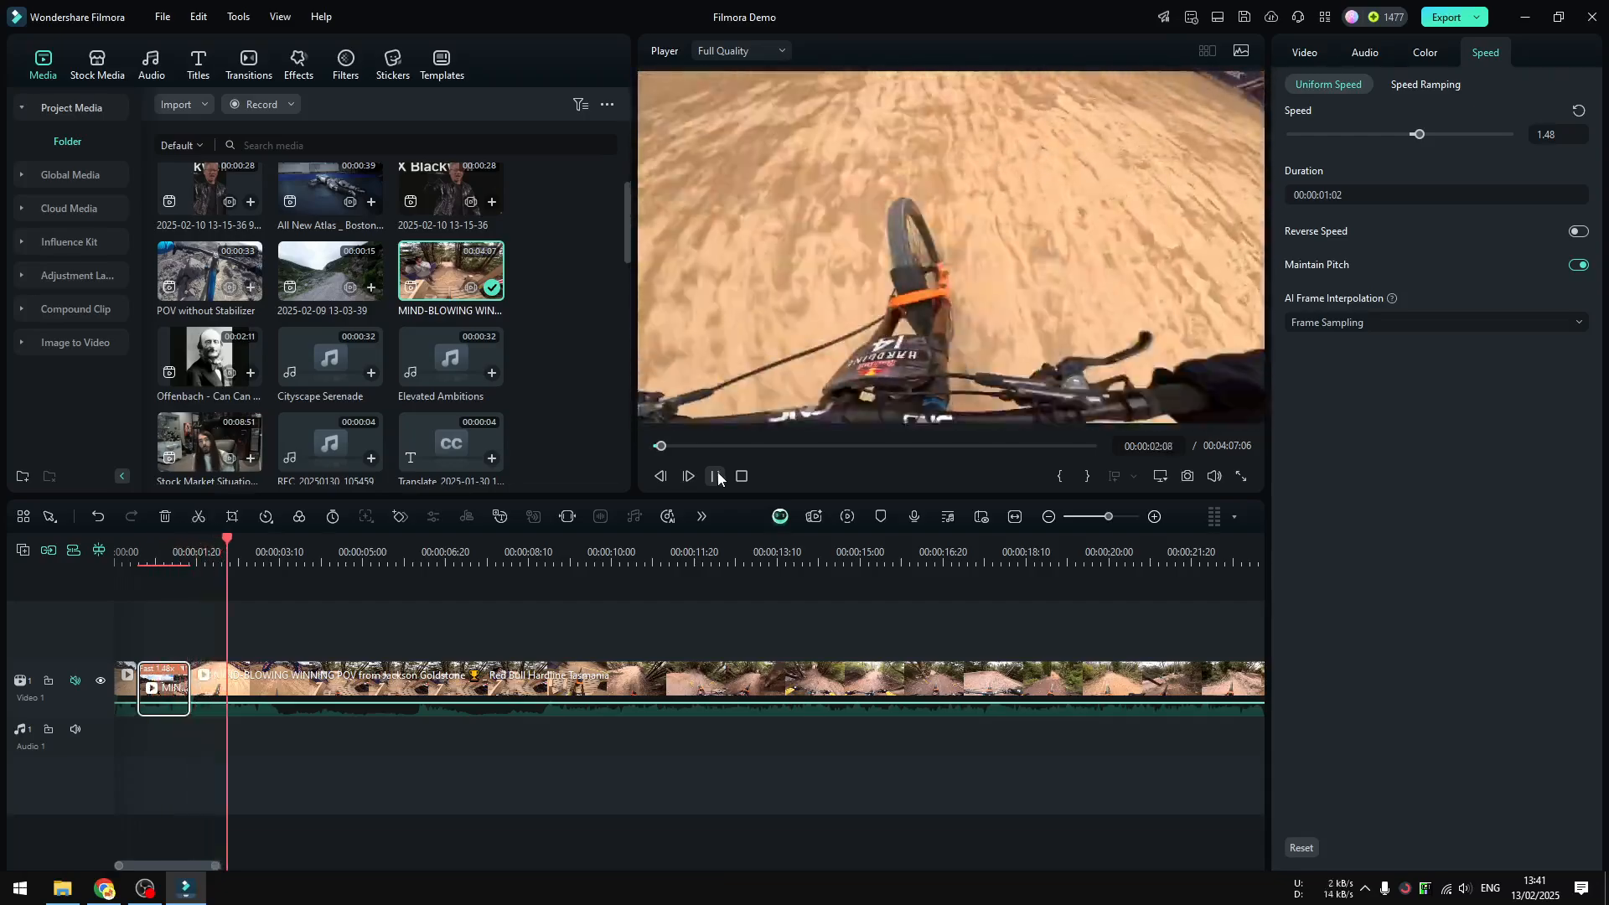
click(717, 476)
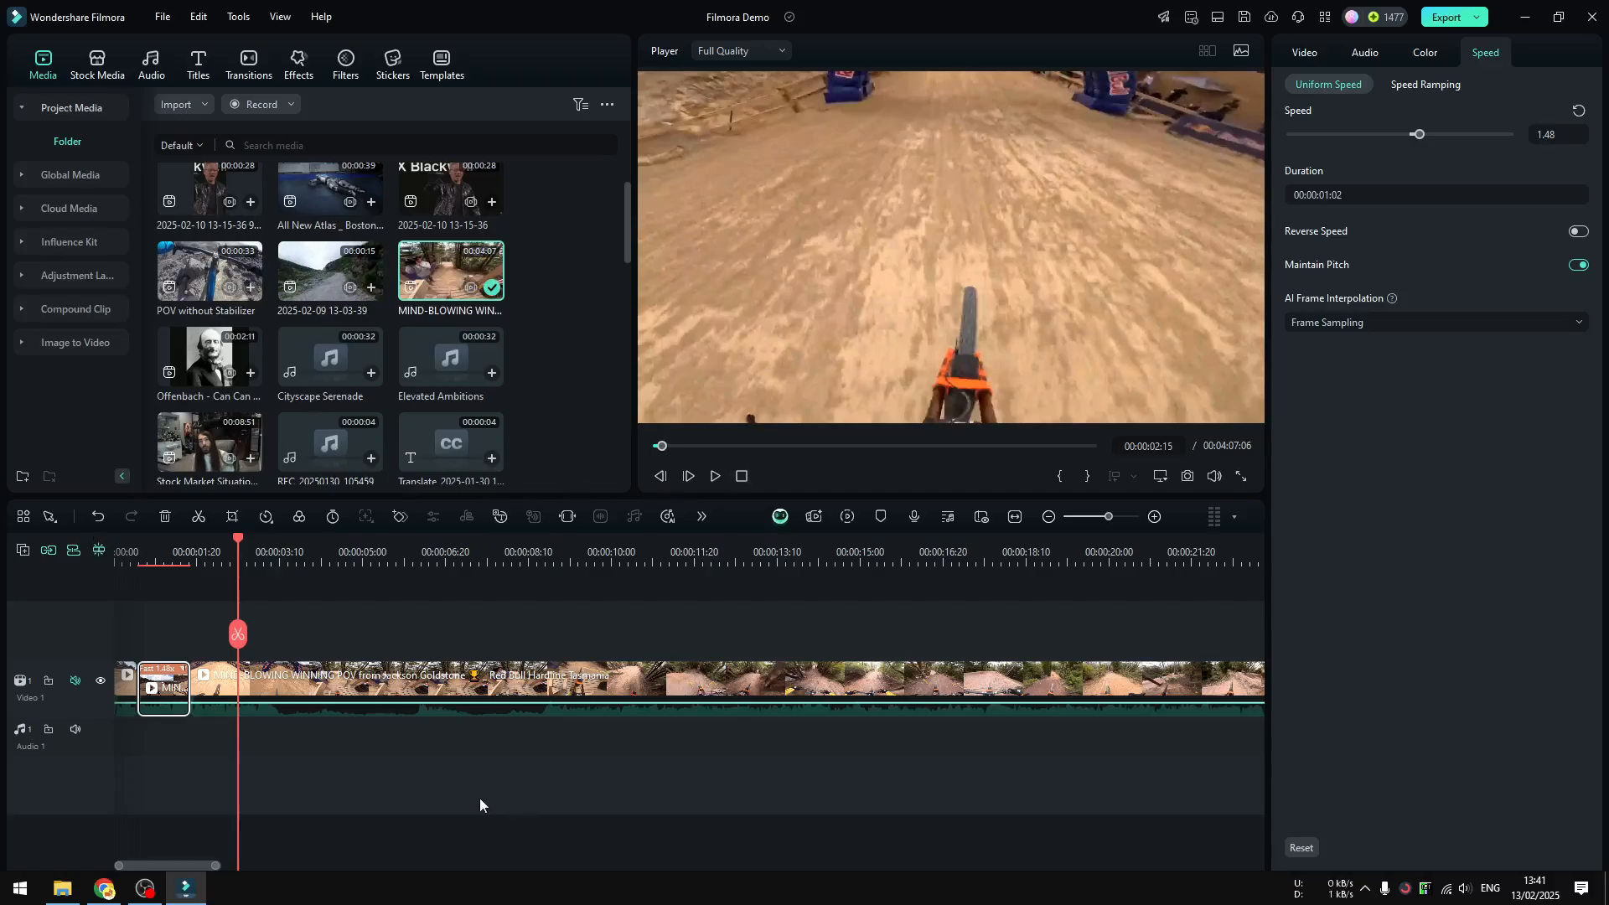
- Replace all clips on the timeline with 219339_small on Video 1, matching the project to the media's 1920 x 1080 59.94fps, and preview it
drag(481, 806, 88, 634)
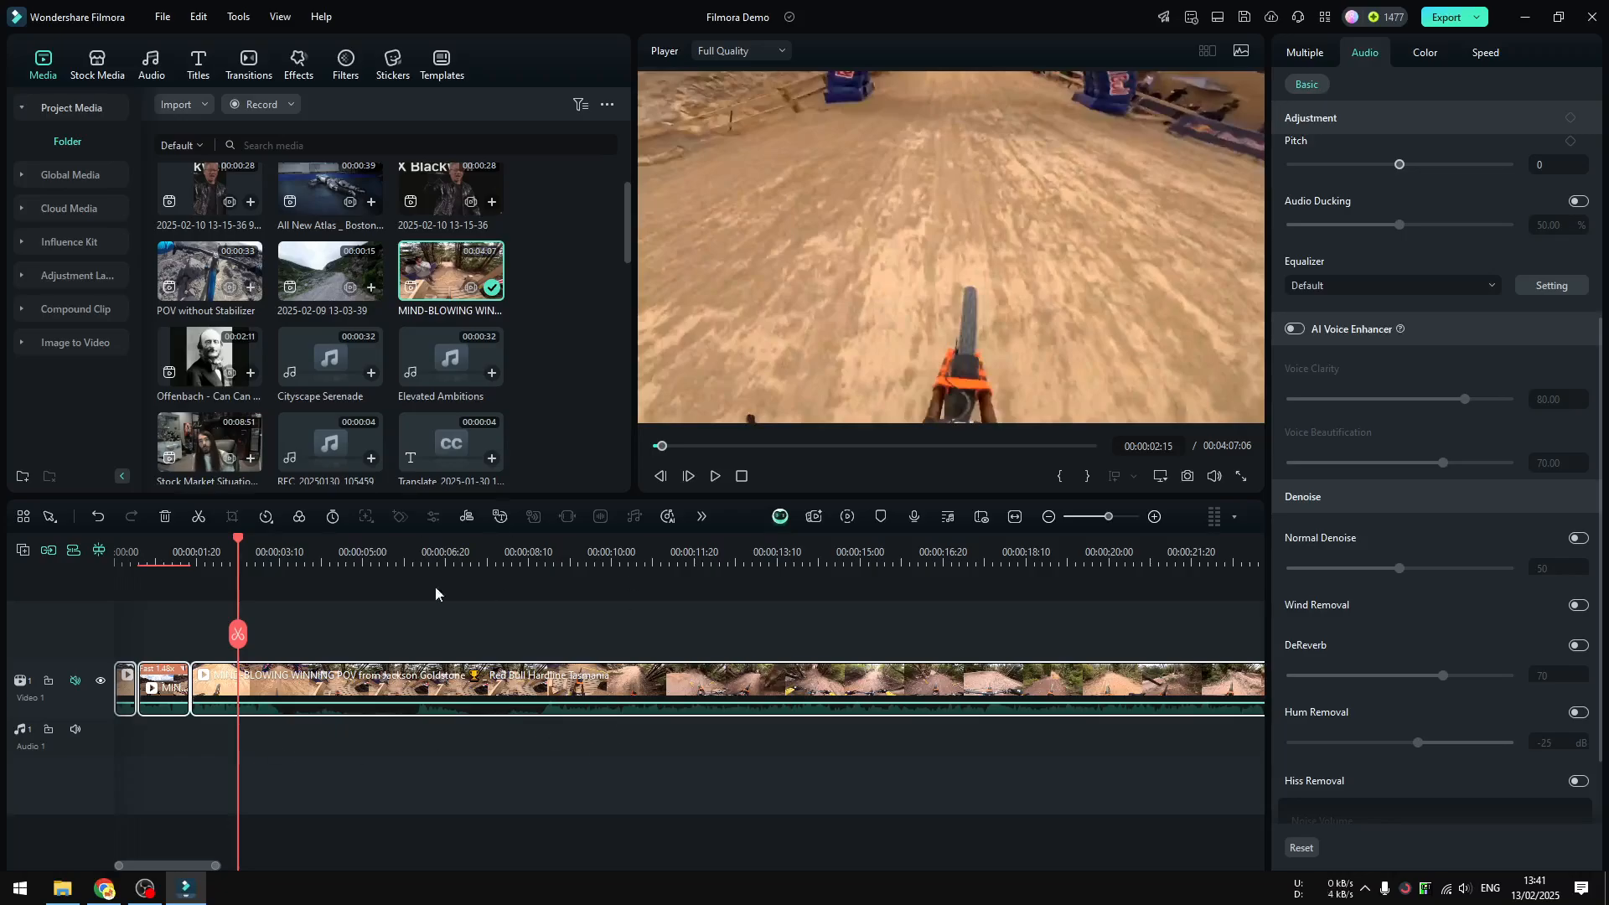
key(Delete)
scroll(561, 370, down, 10)
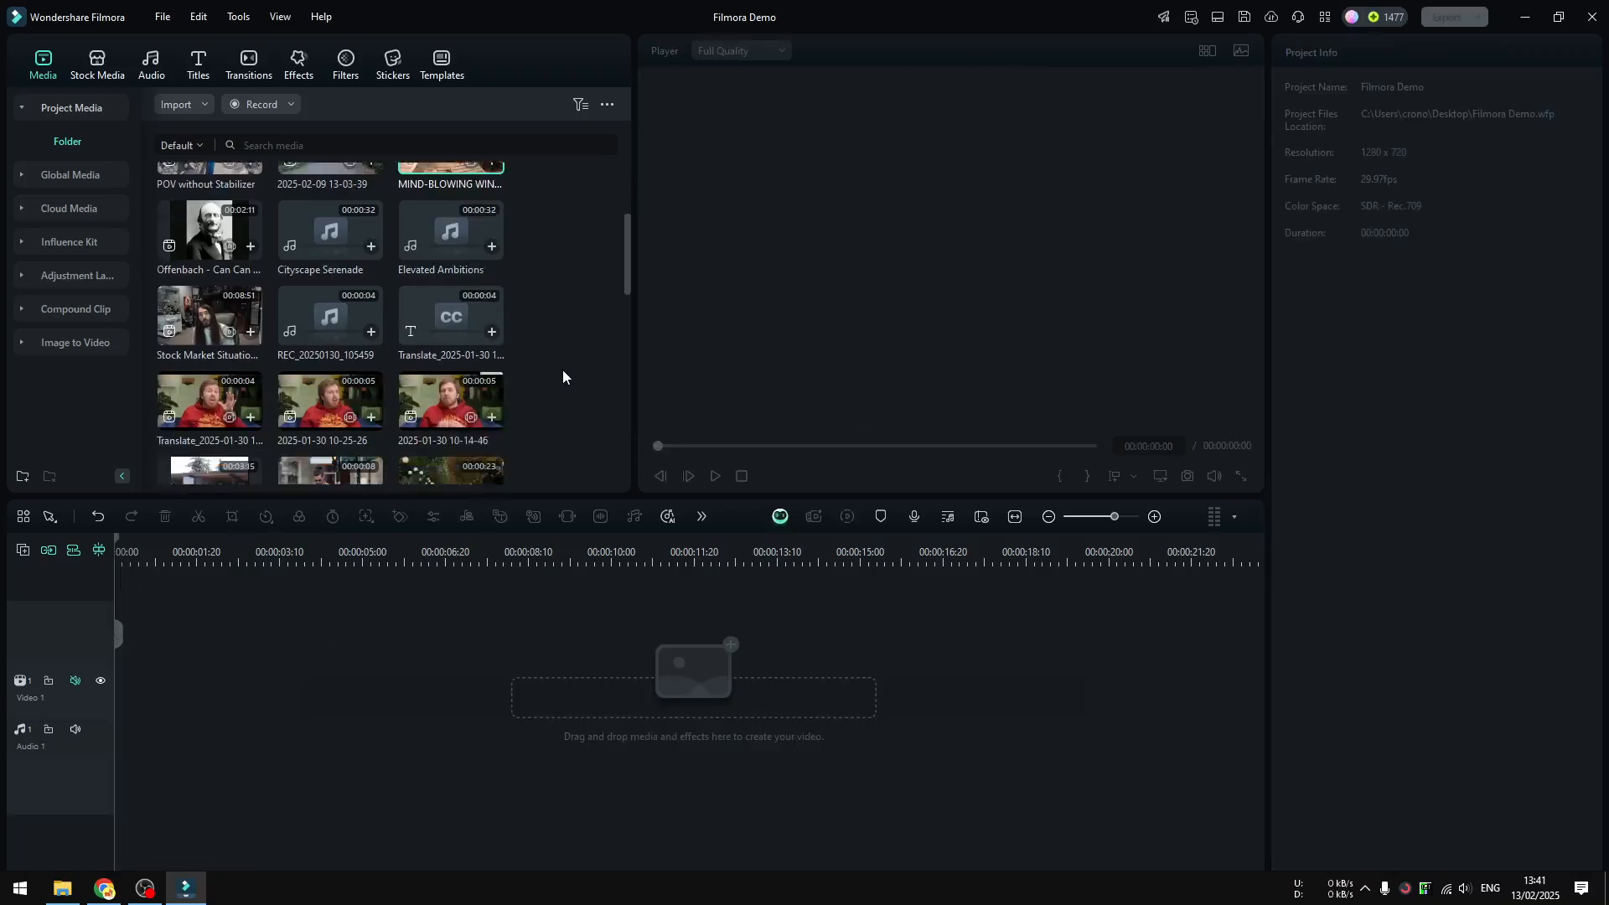
scroll(544, 319, down, 4)
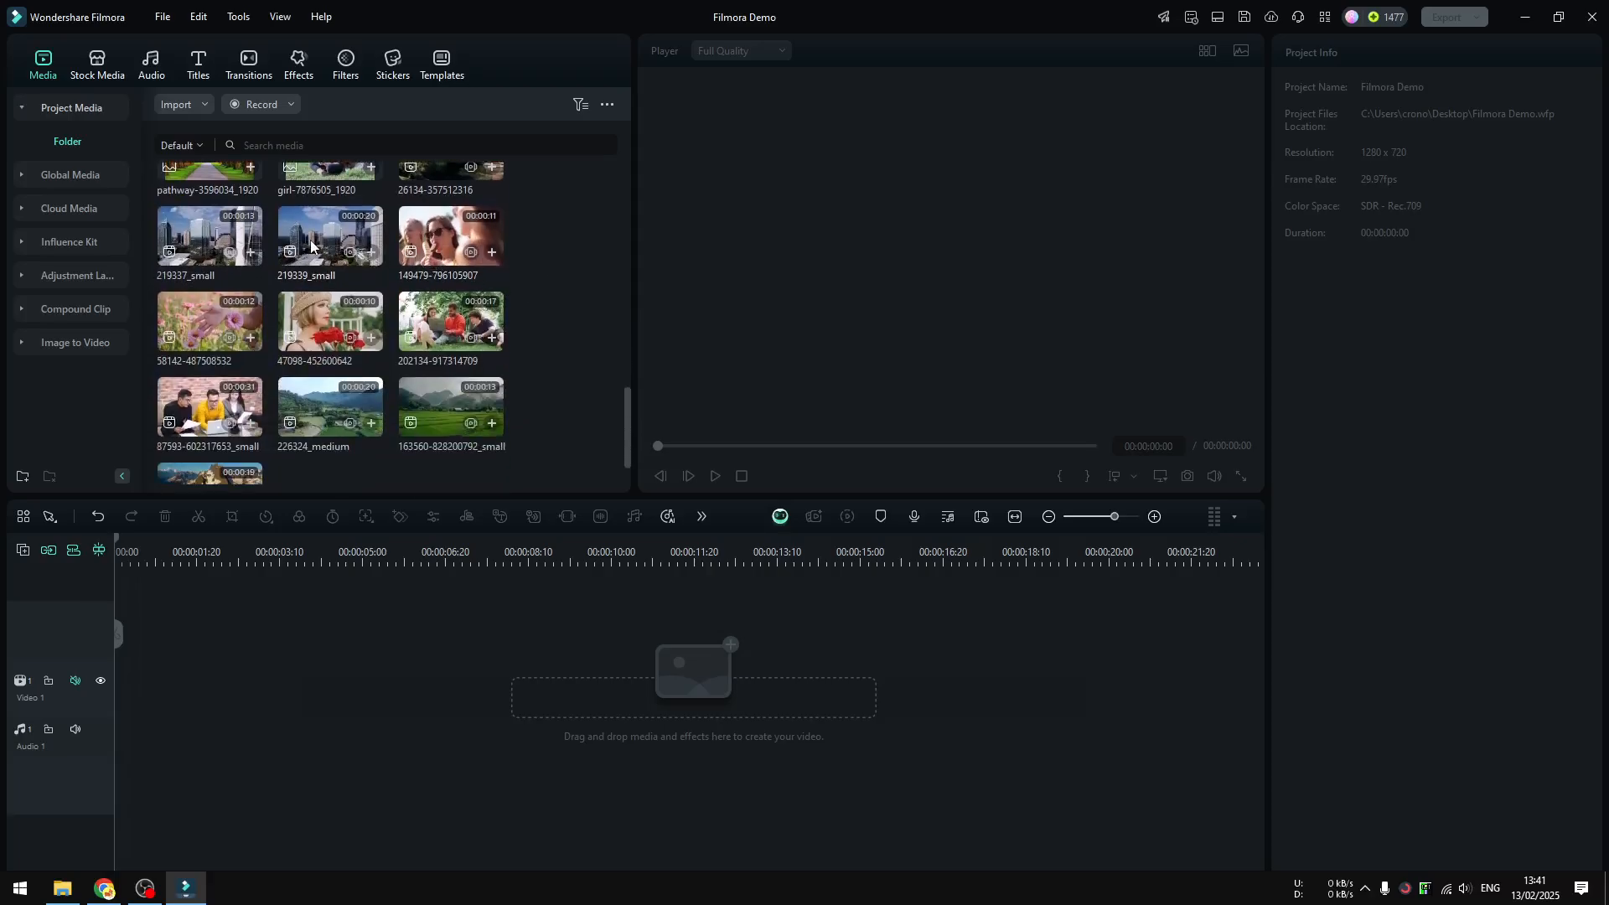
drag(327, 250, 205, 671)
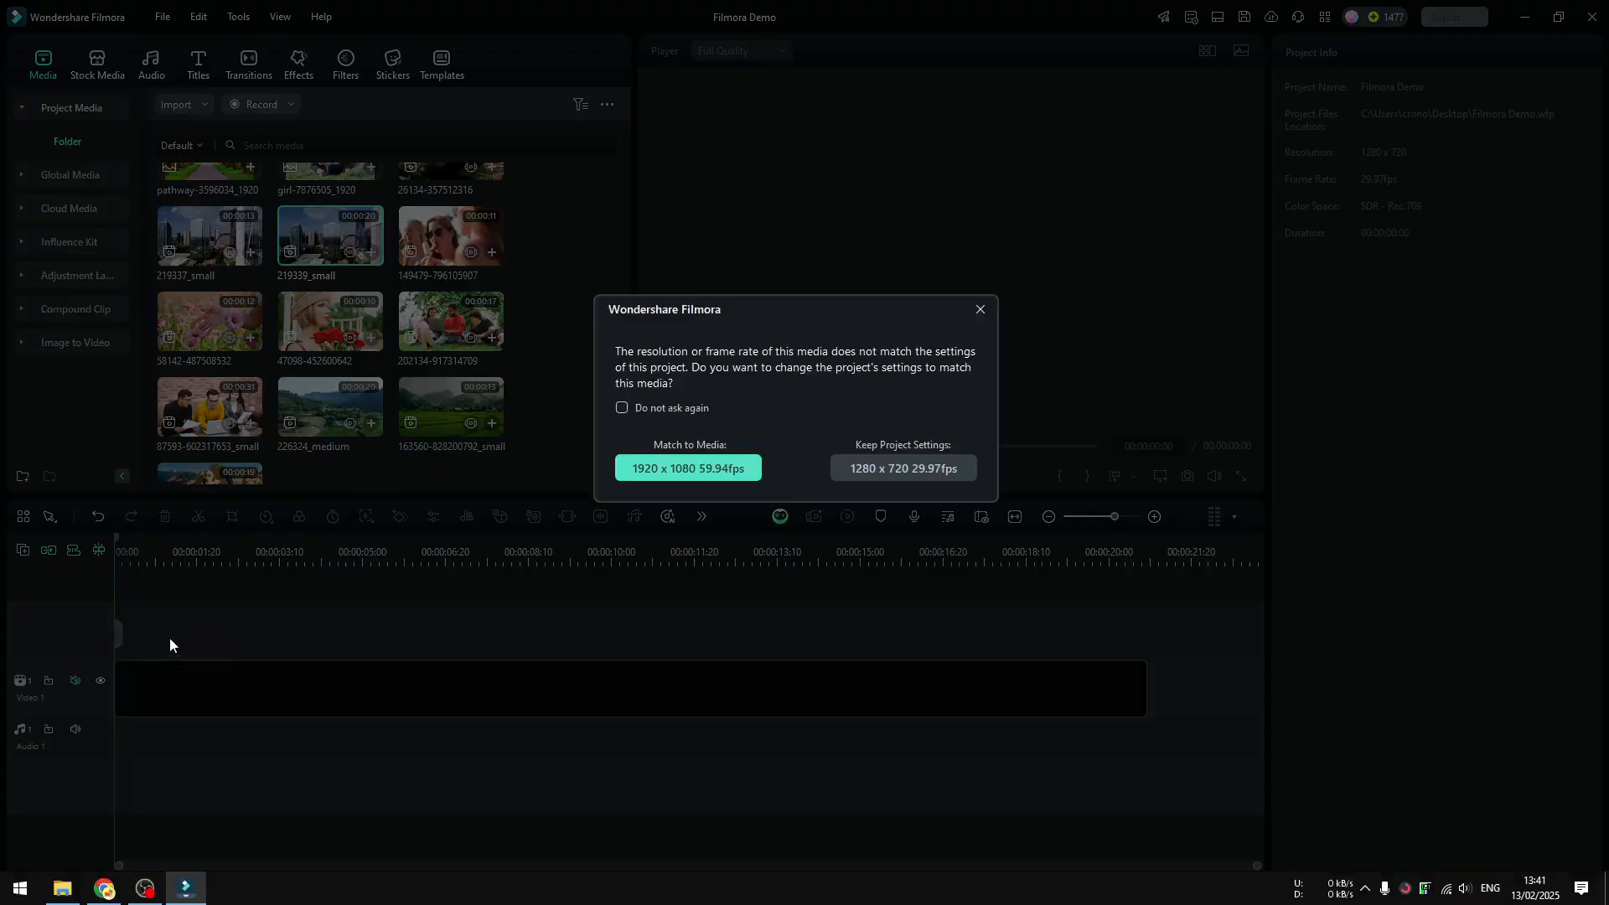
click(726, 472)
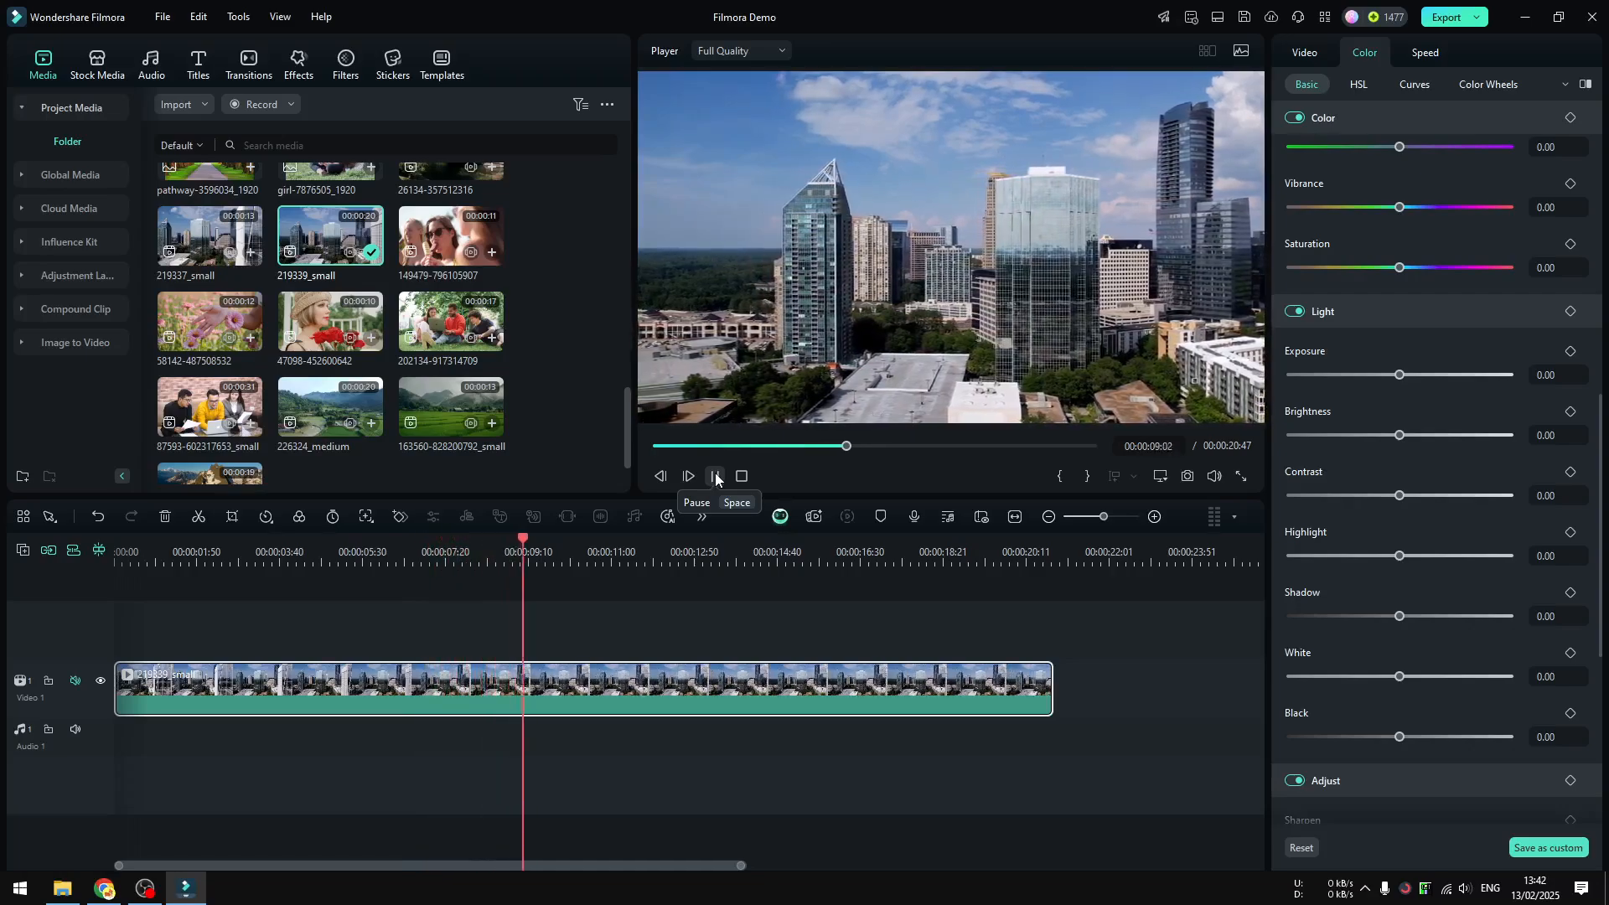
click(717, 478)
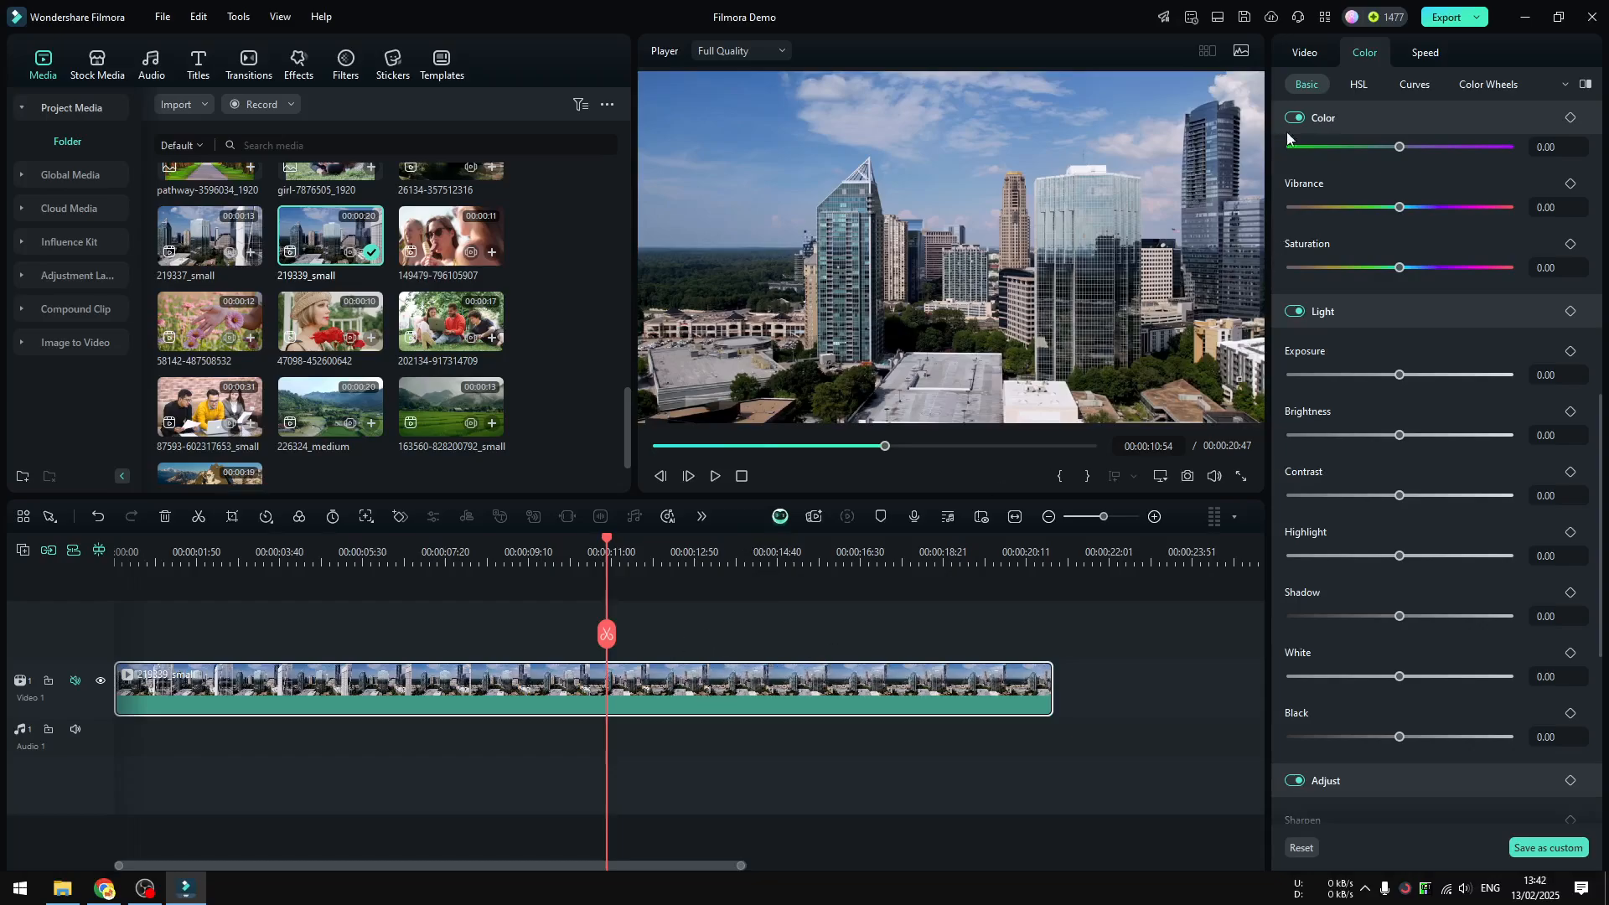
- Apply the Montage speed ramping preset to the 219339_small clip and play it from the beginning
click(1294, 53)
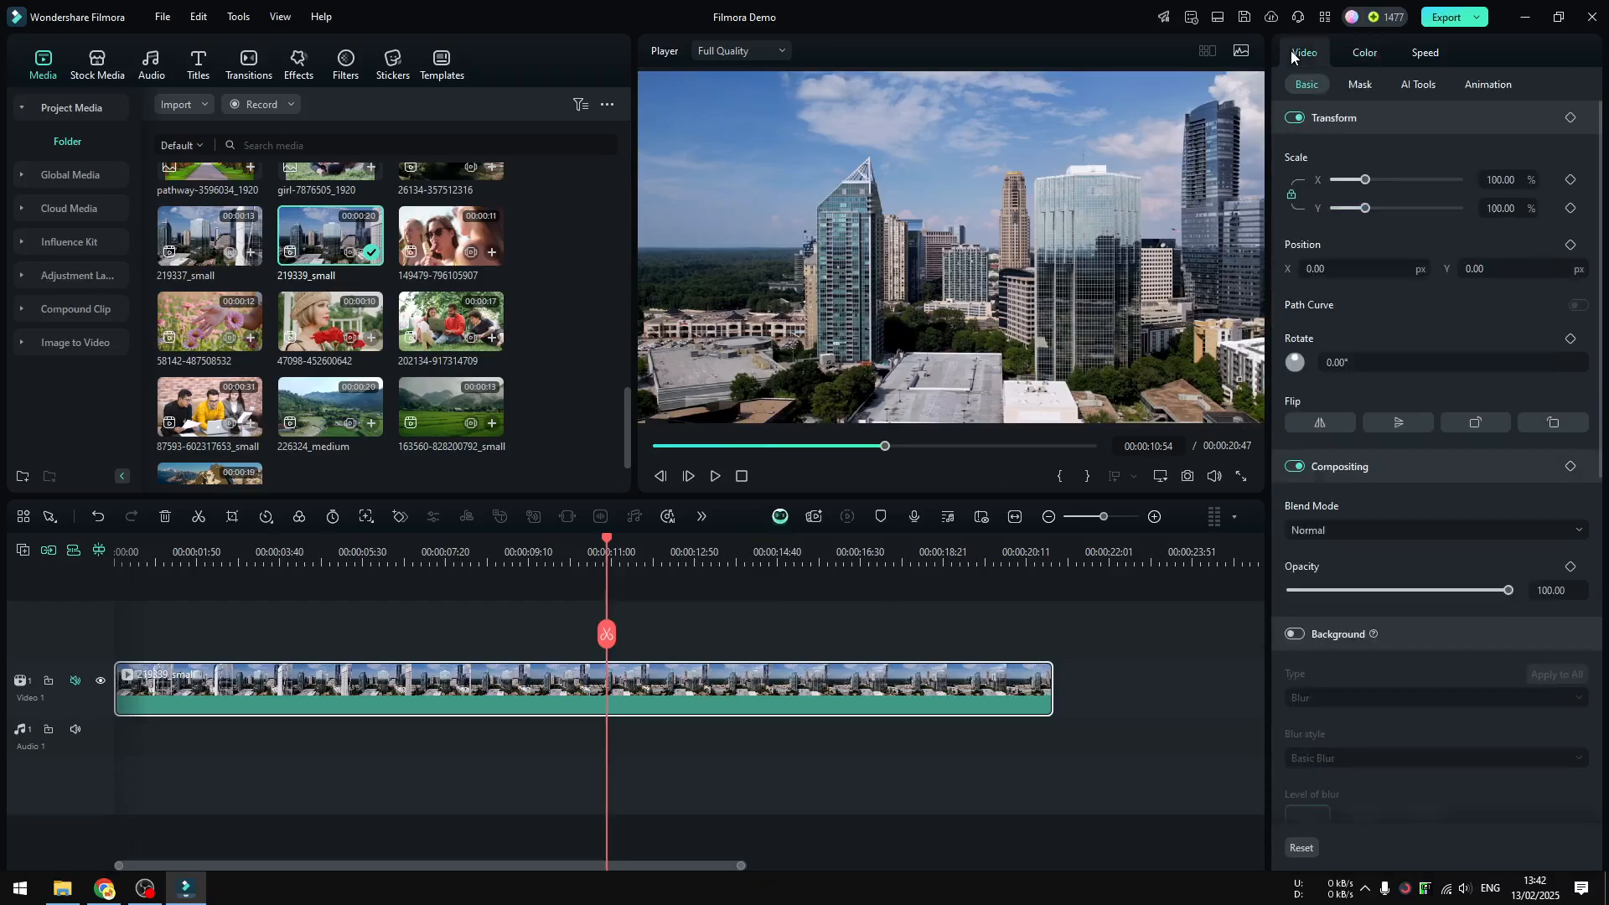
click(1418, 53)
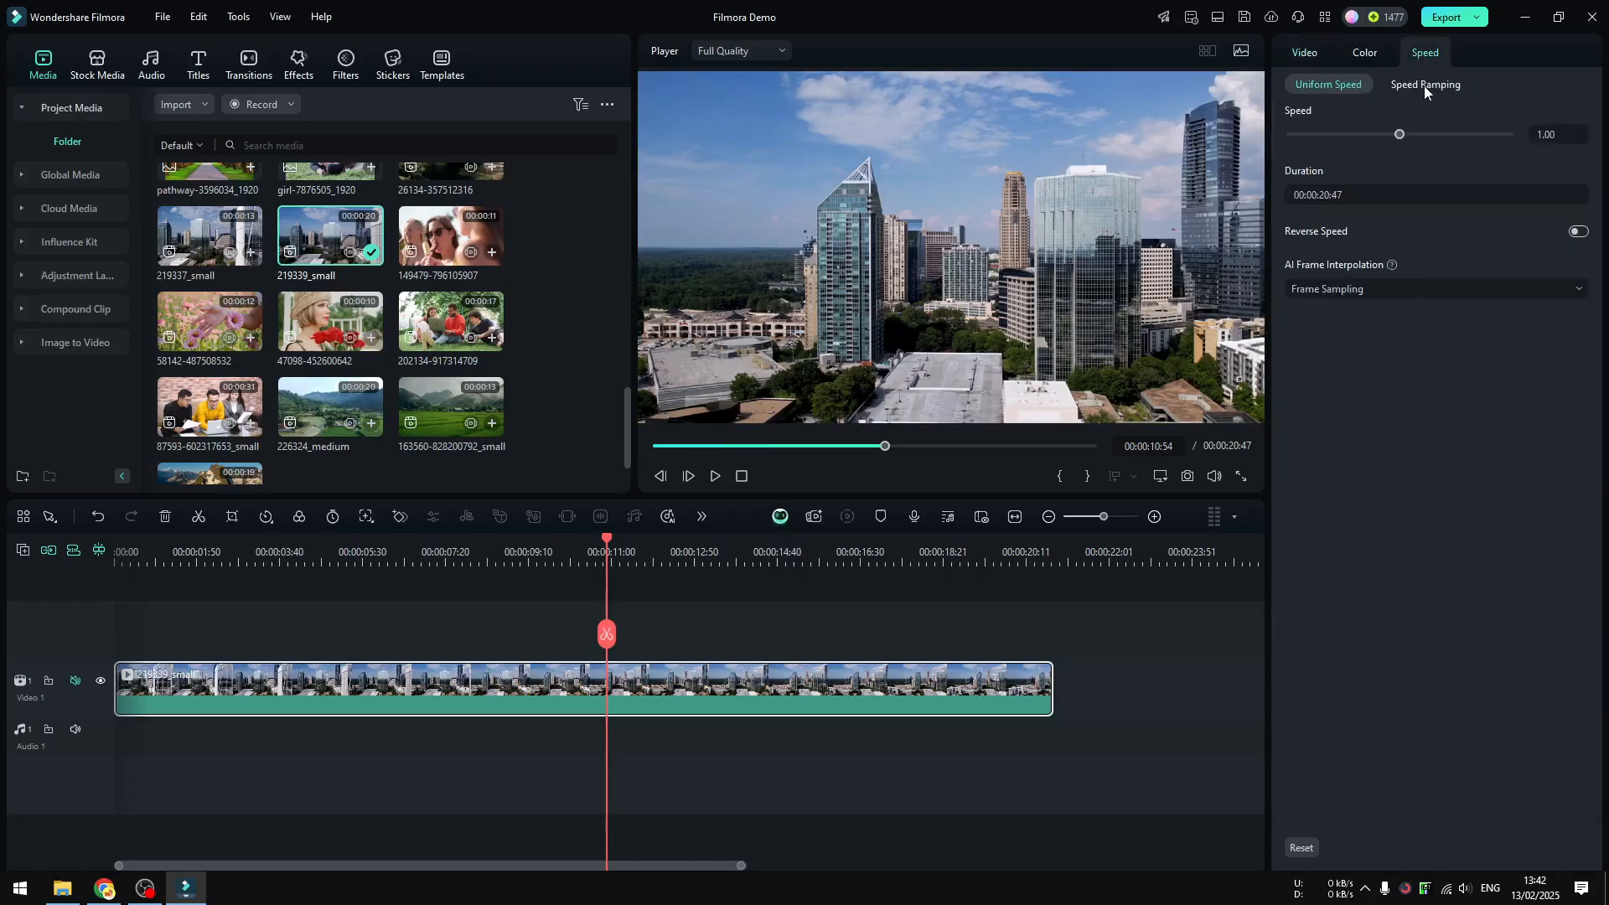
click(1425, 85)
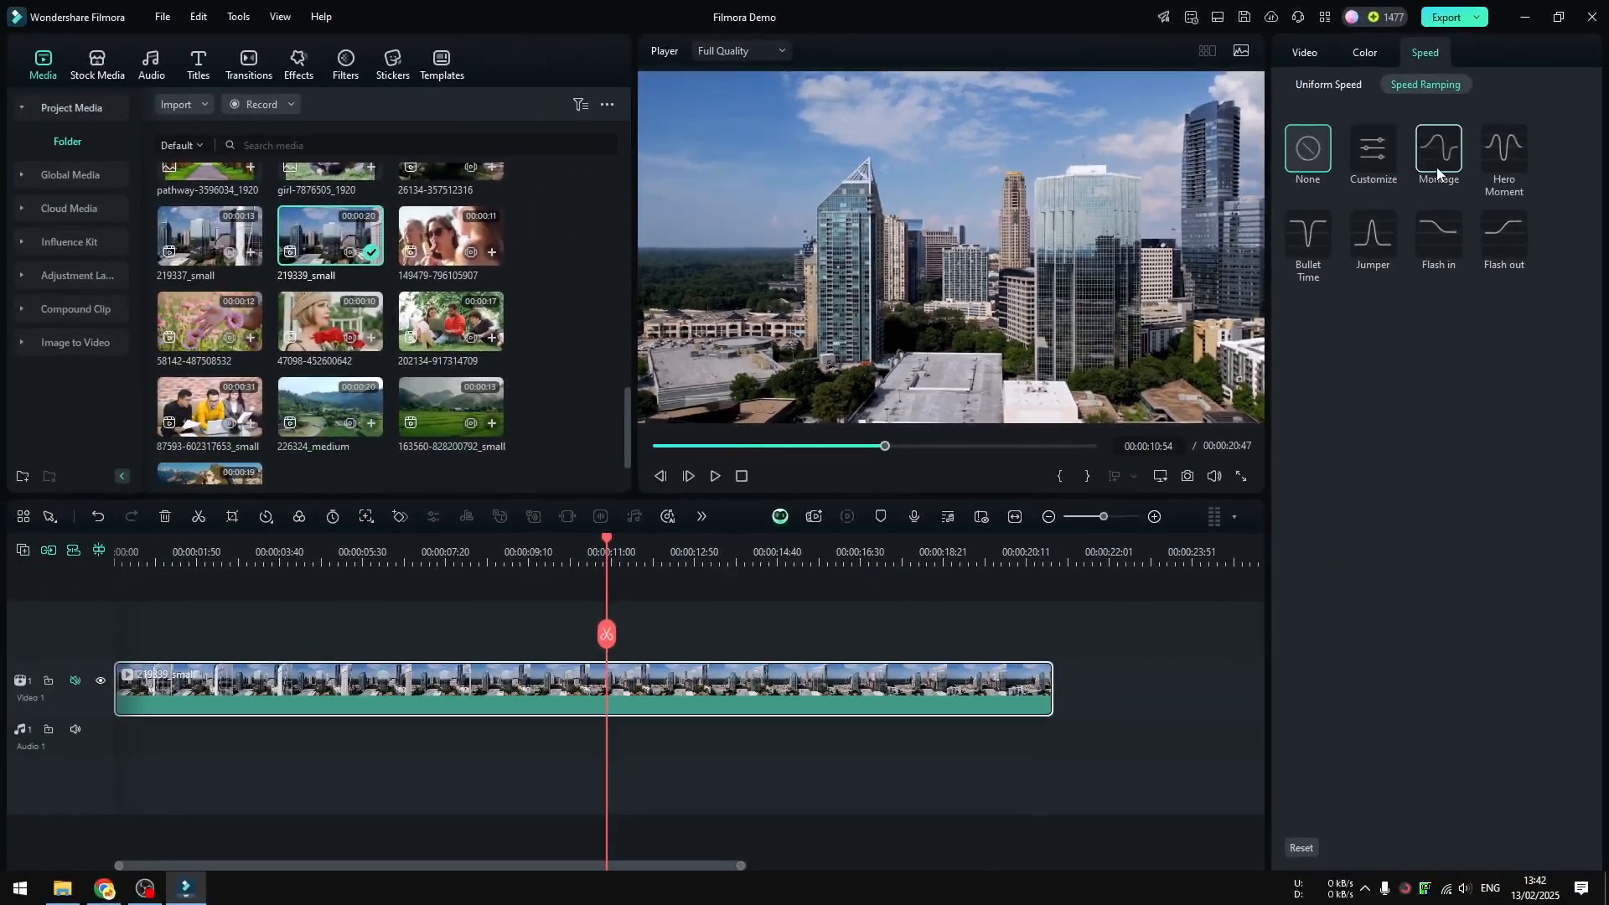
click(1435, 159)
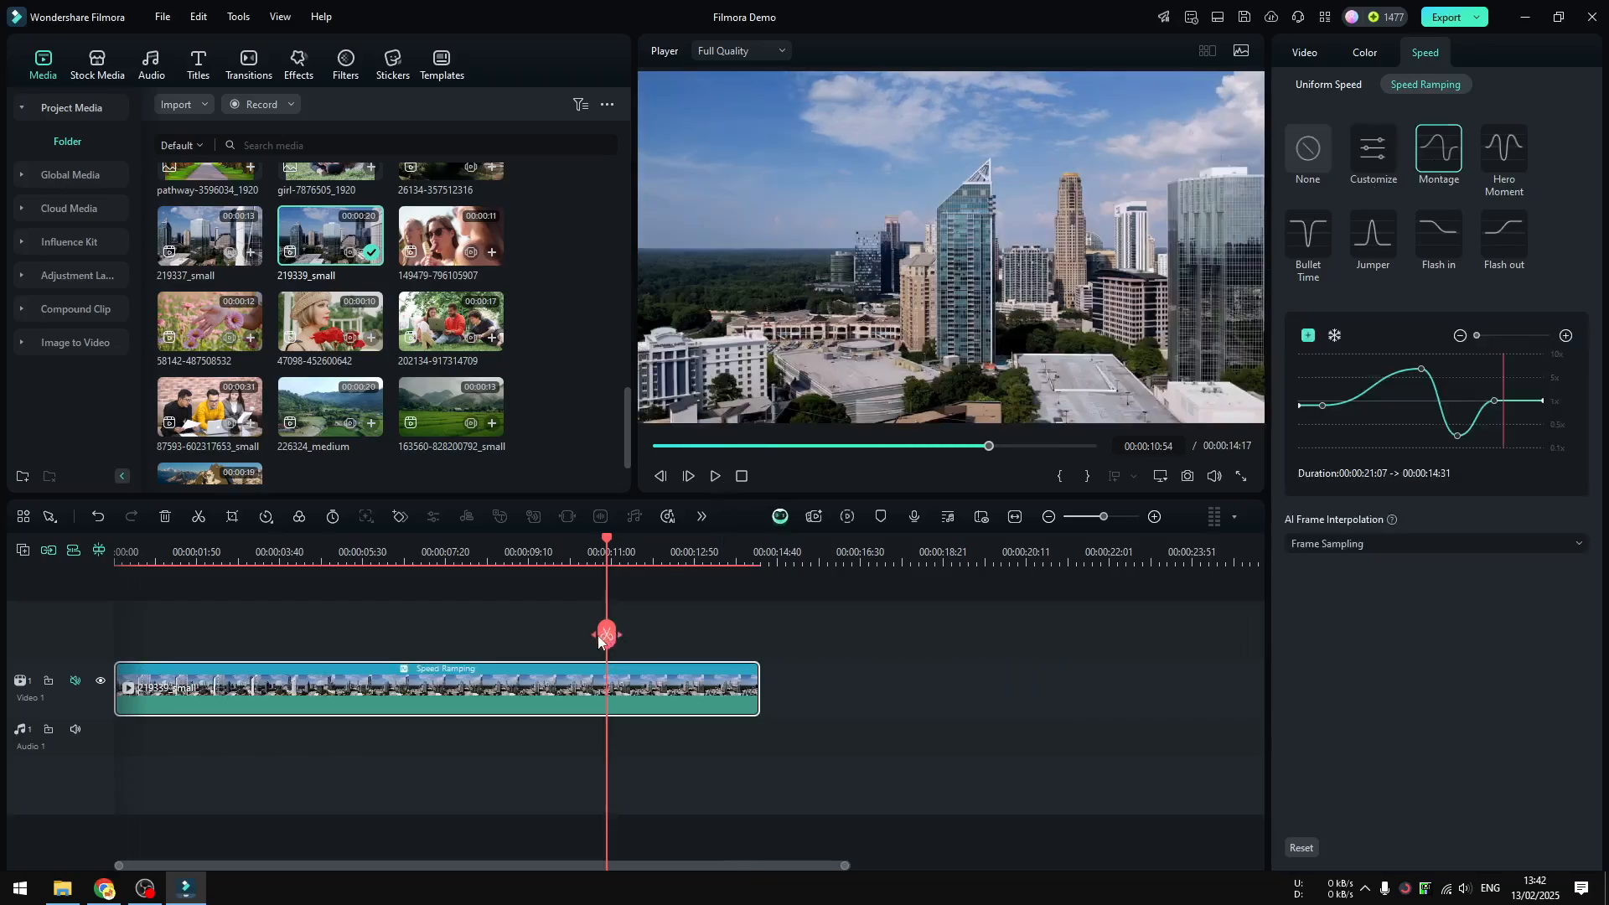
drag(605, 635, 88, 644)
click(716, 476)
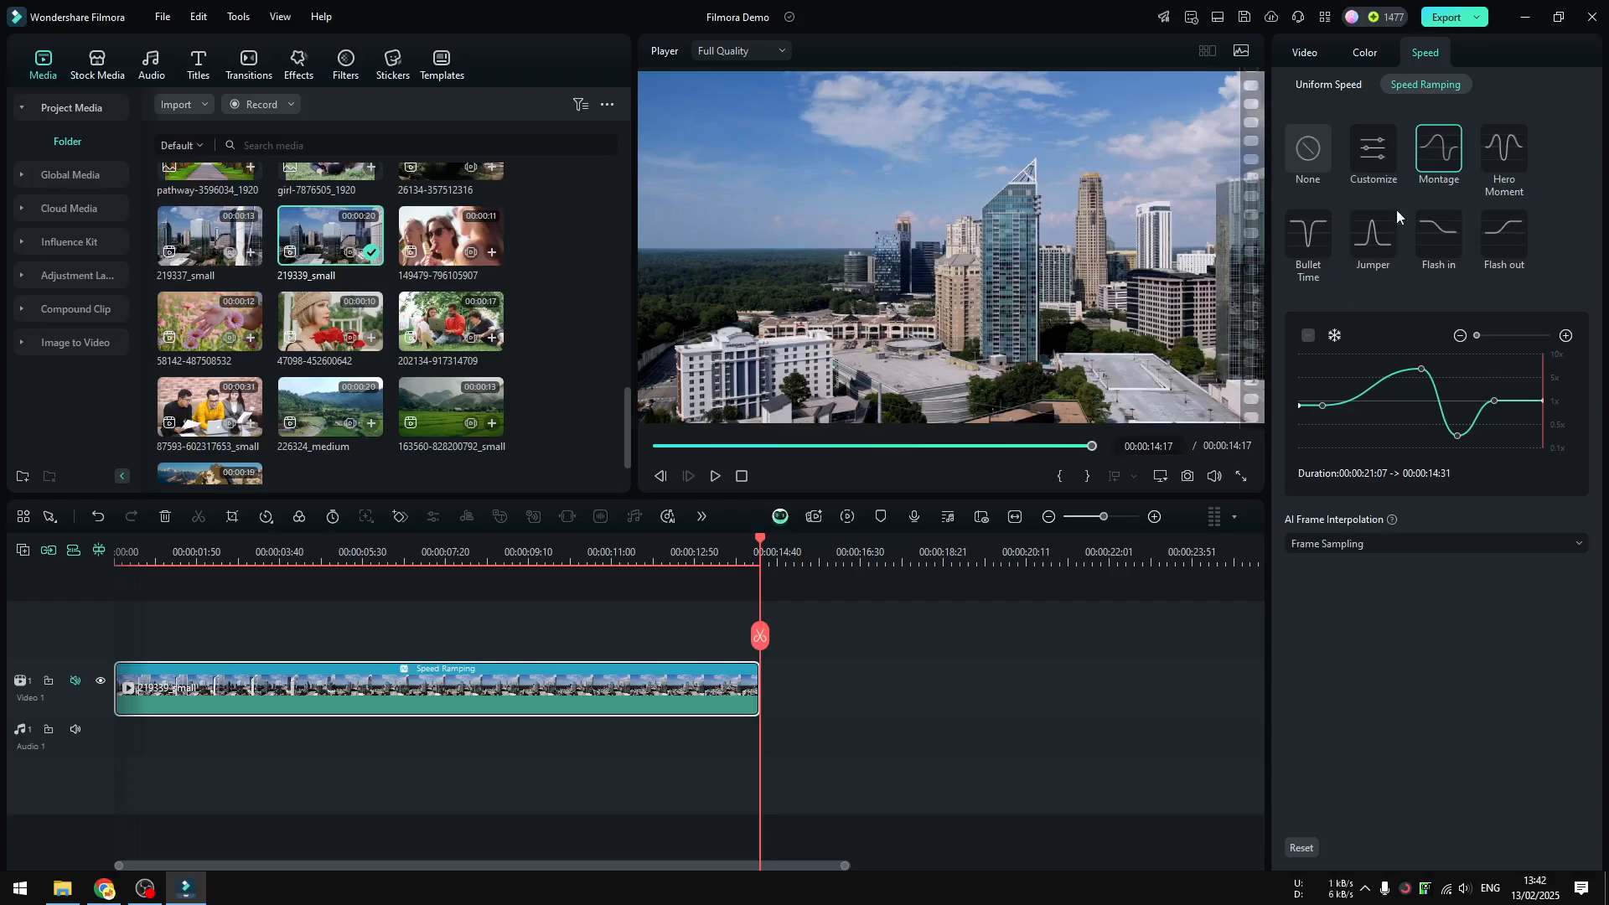
- Build a Customize speed ramp with the second and fourth curve points just above 5x and the third near 0.5x
click(1309, 148)
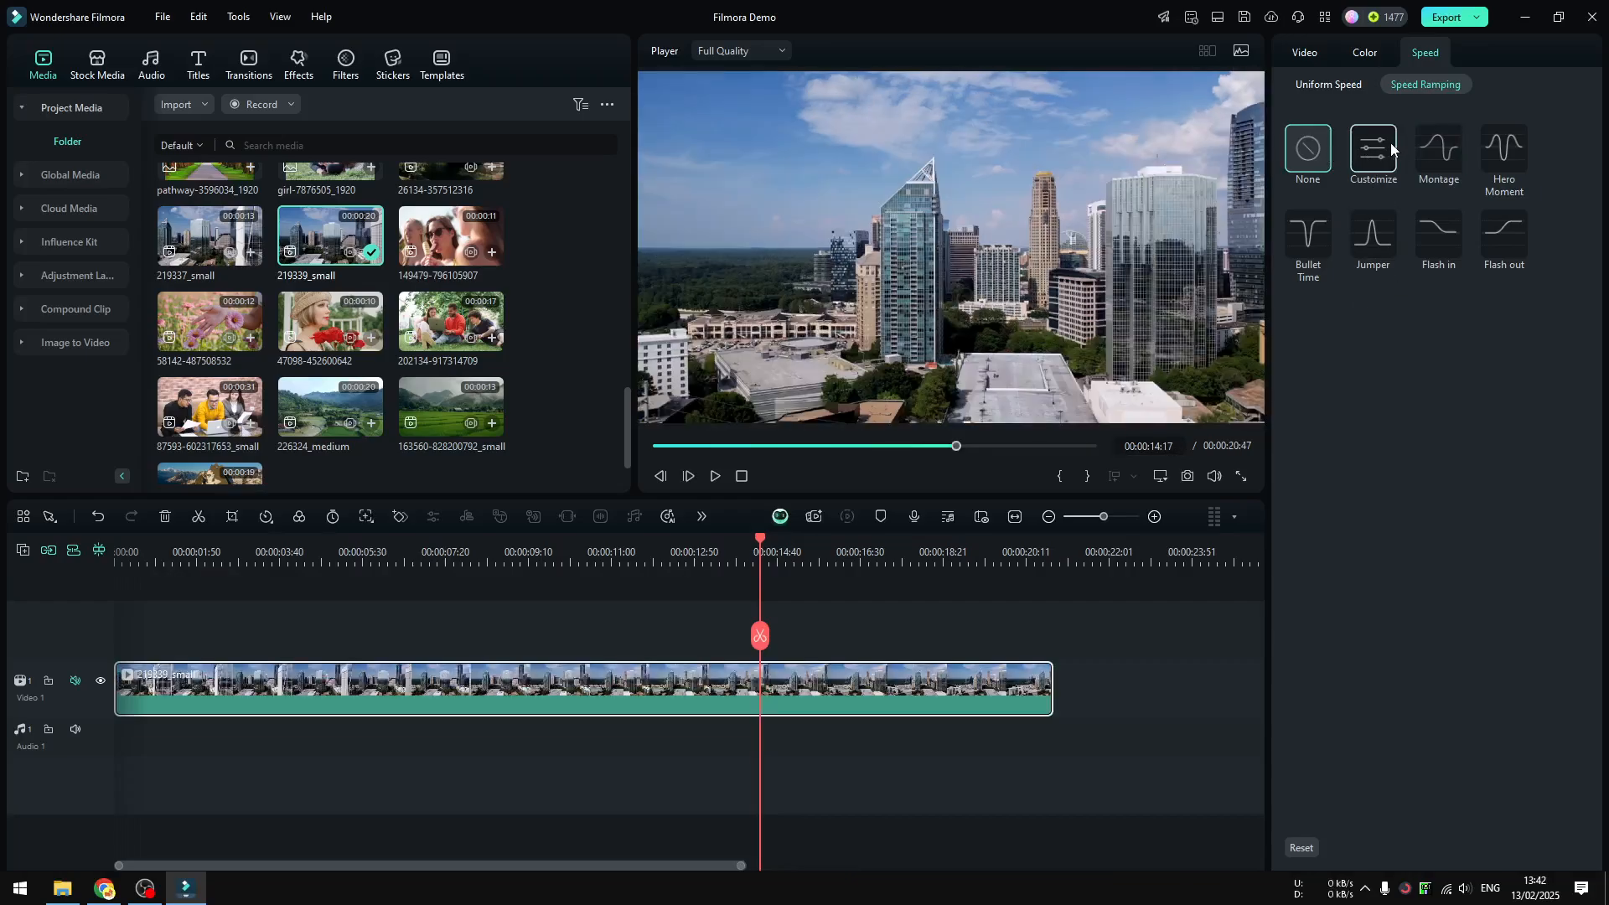
click(1389, 148)
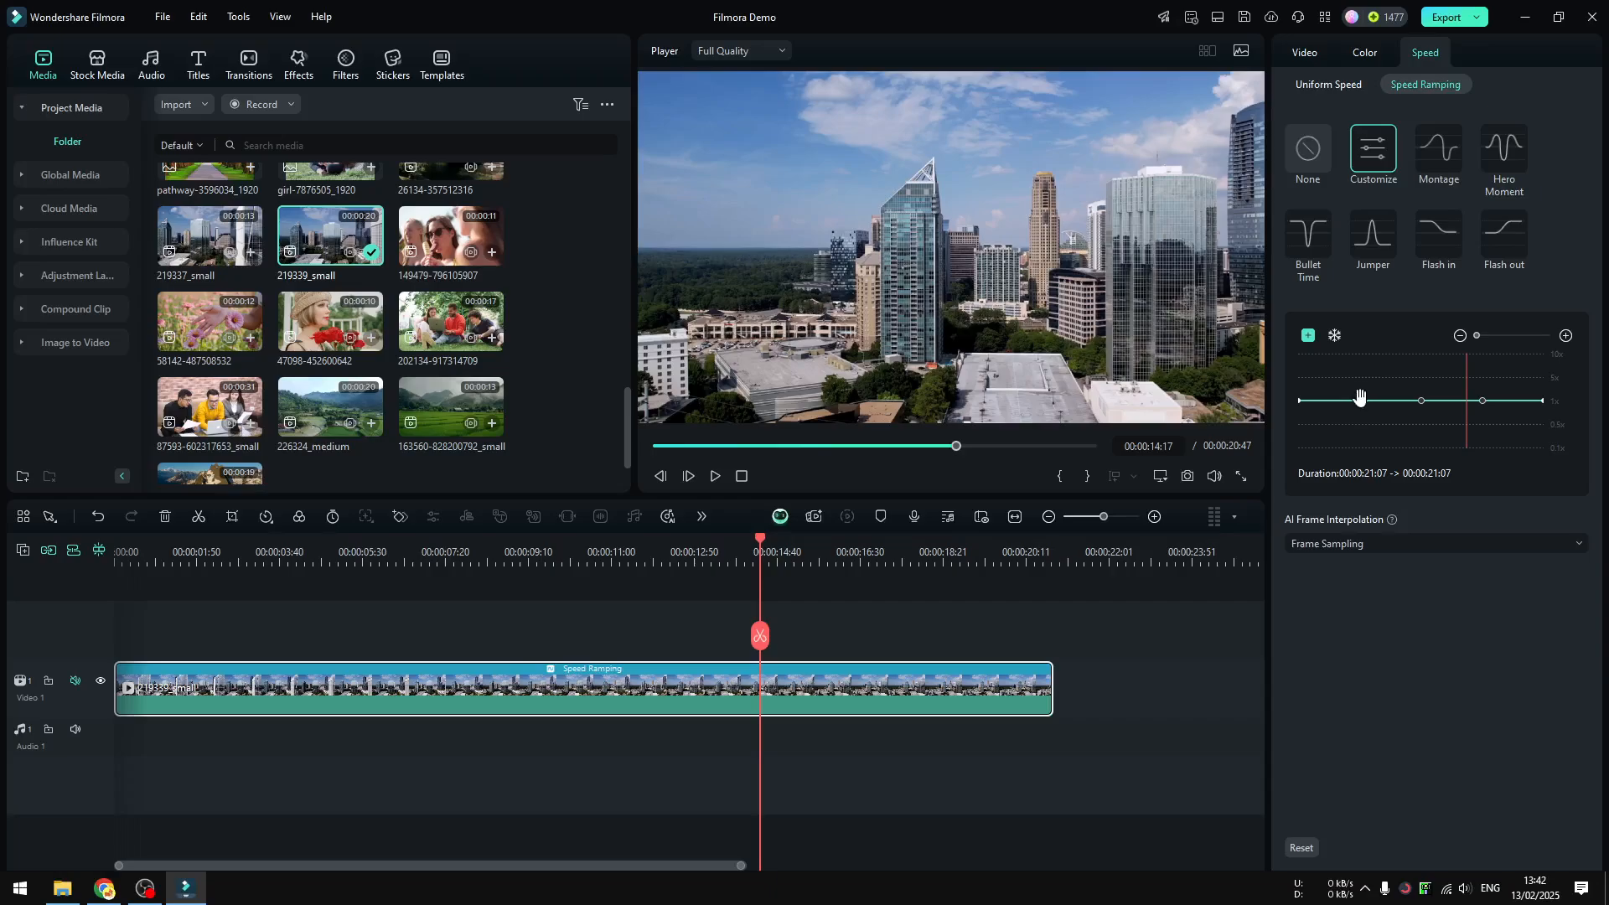
drag(1360, 397, 1353, 366)
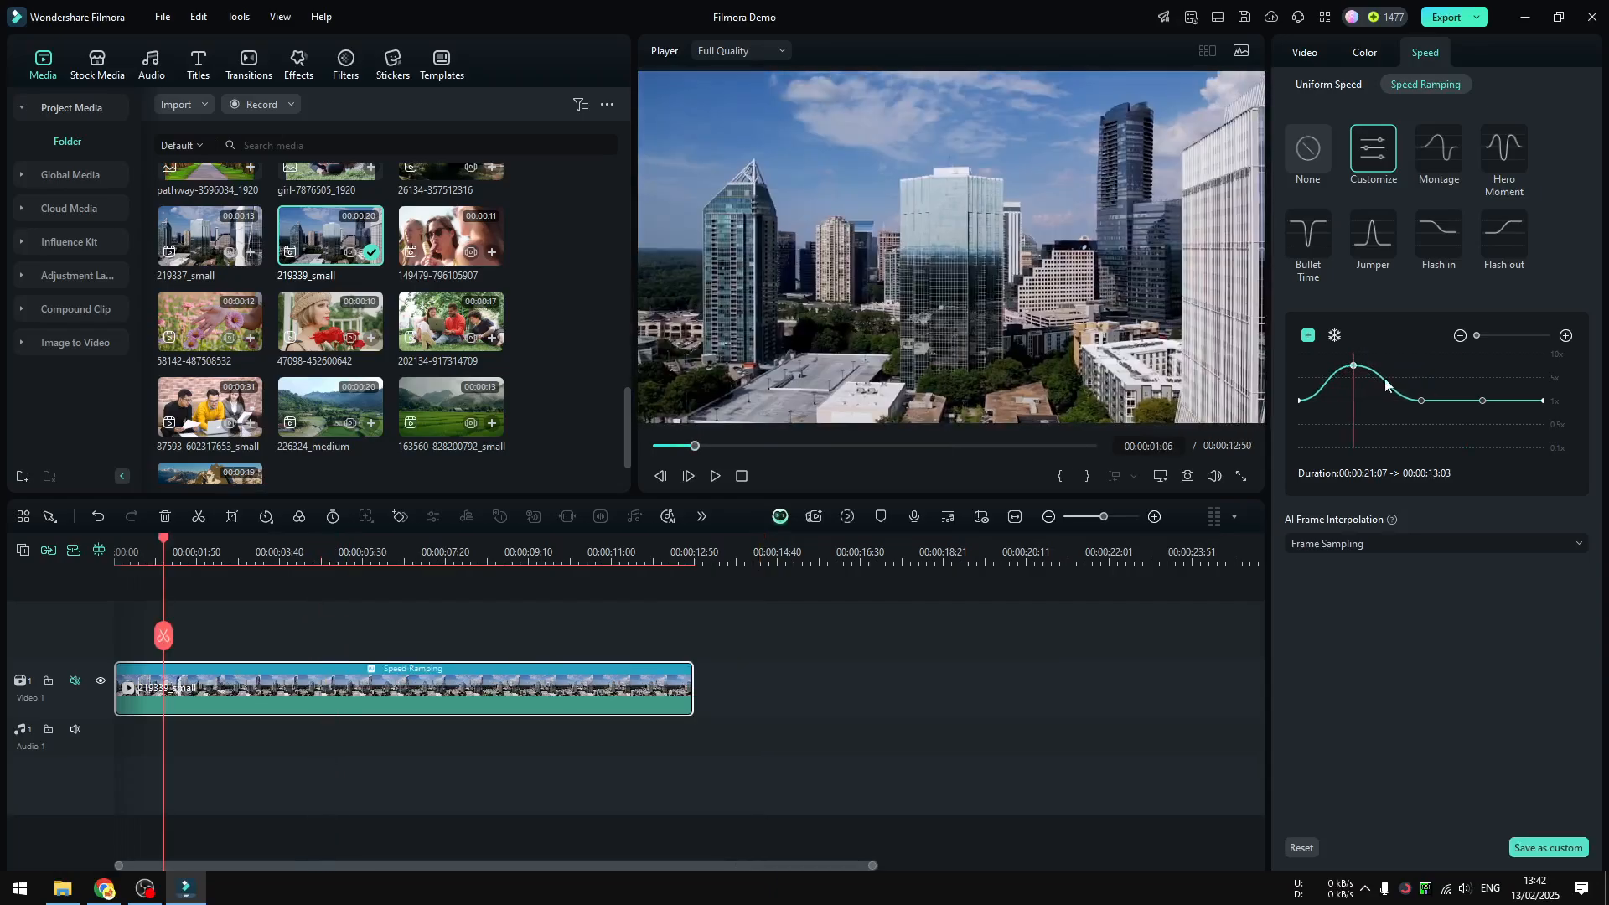
click(1419, 403)
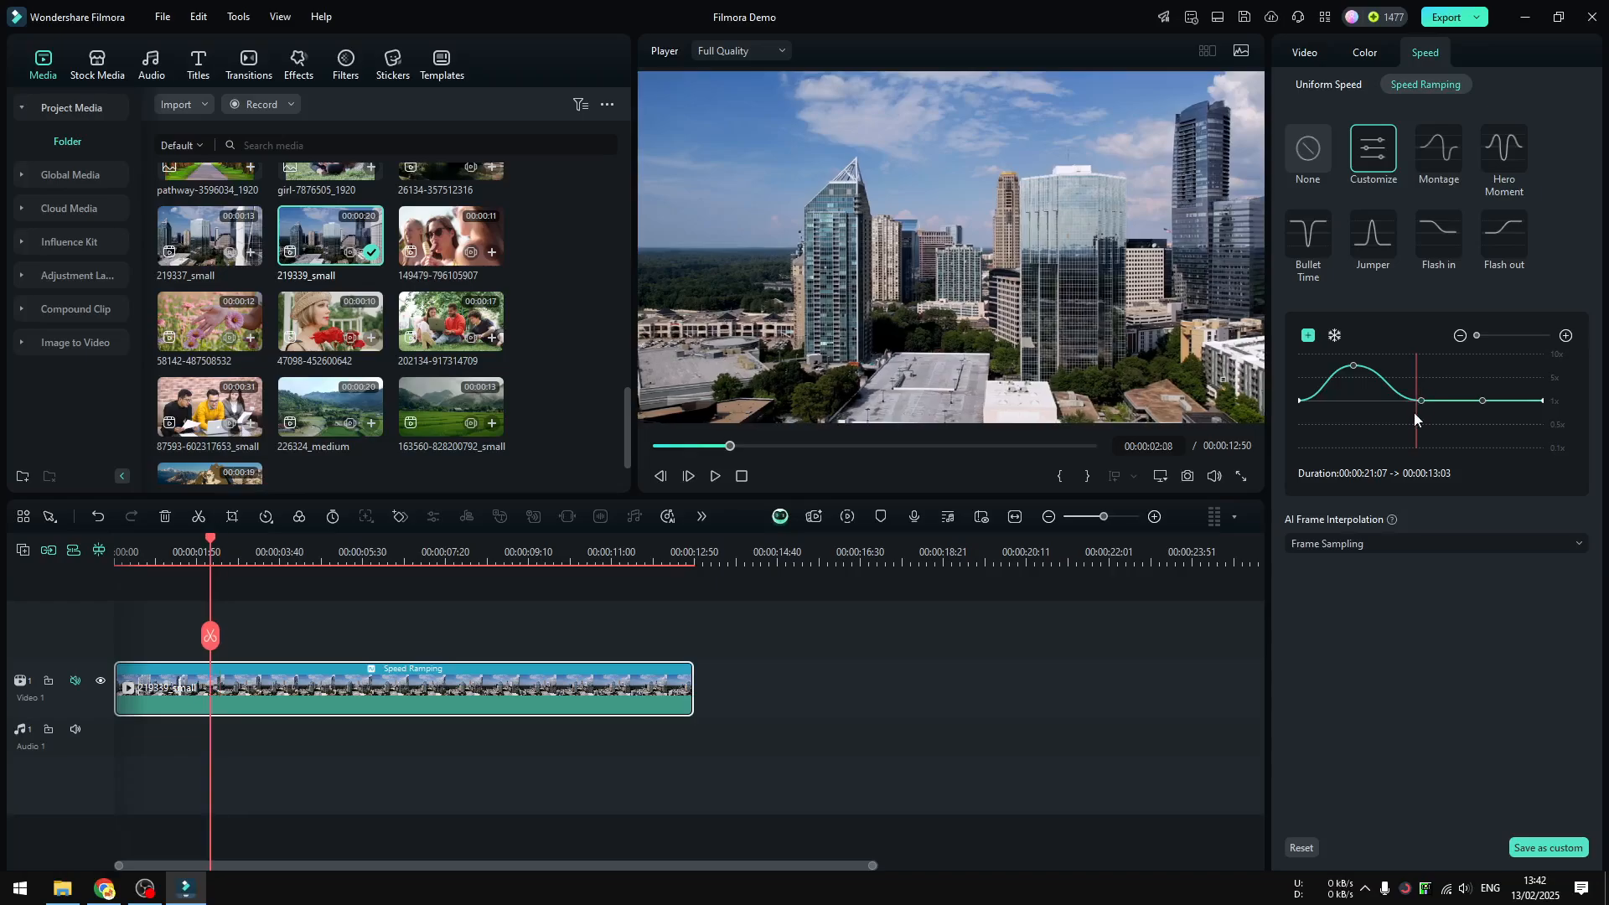
drag(1422, 402, 1472, 369)
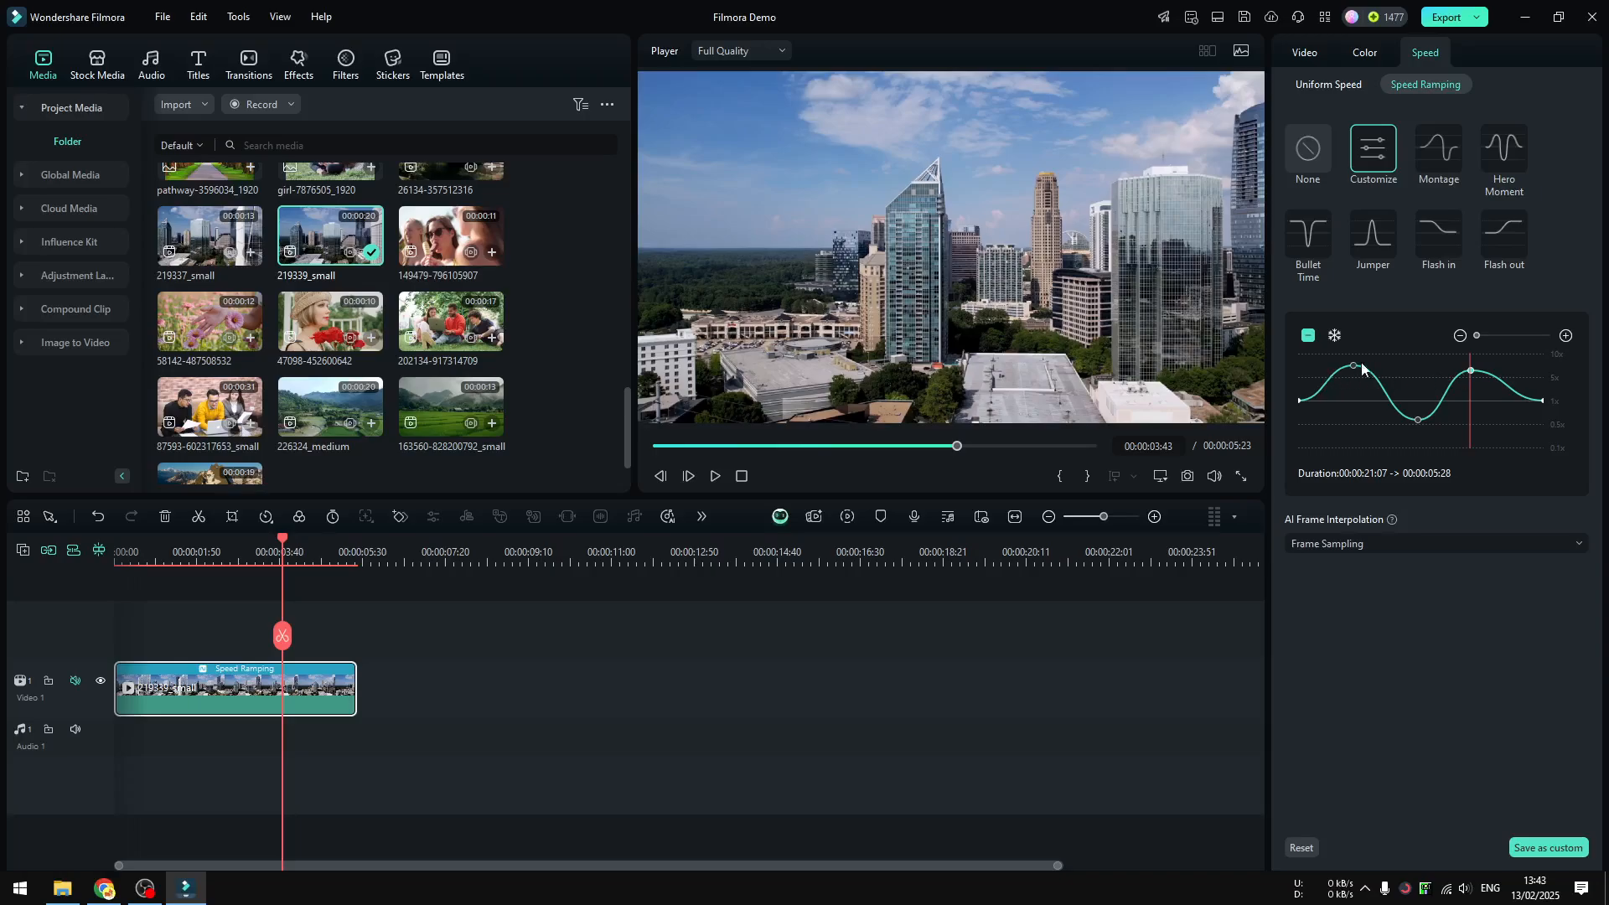
- Add a speed point on the curve's first downward slope and play the ramped clip from the beginning
click(1383, 390)
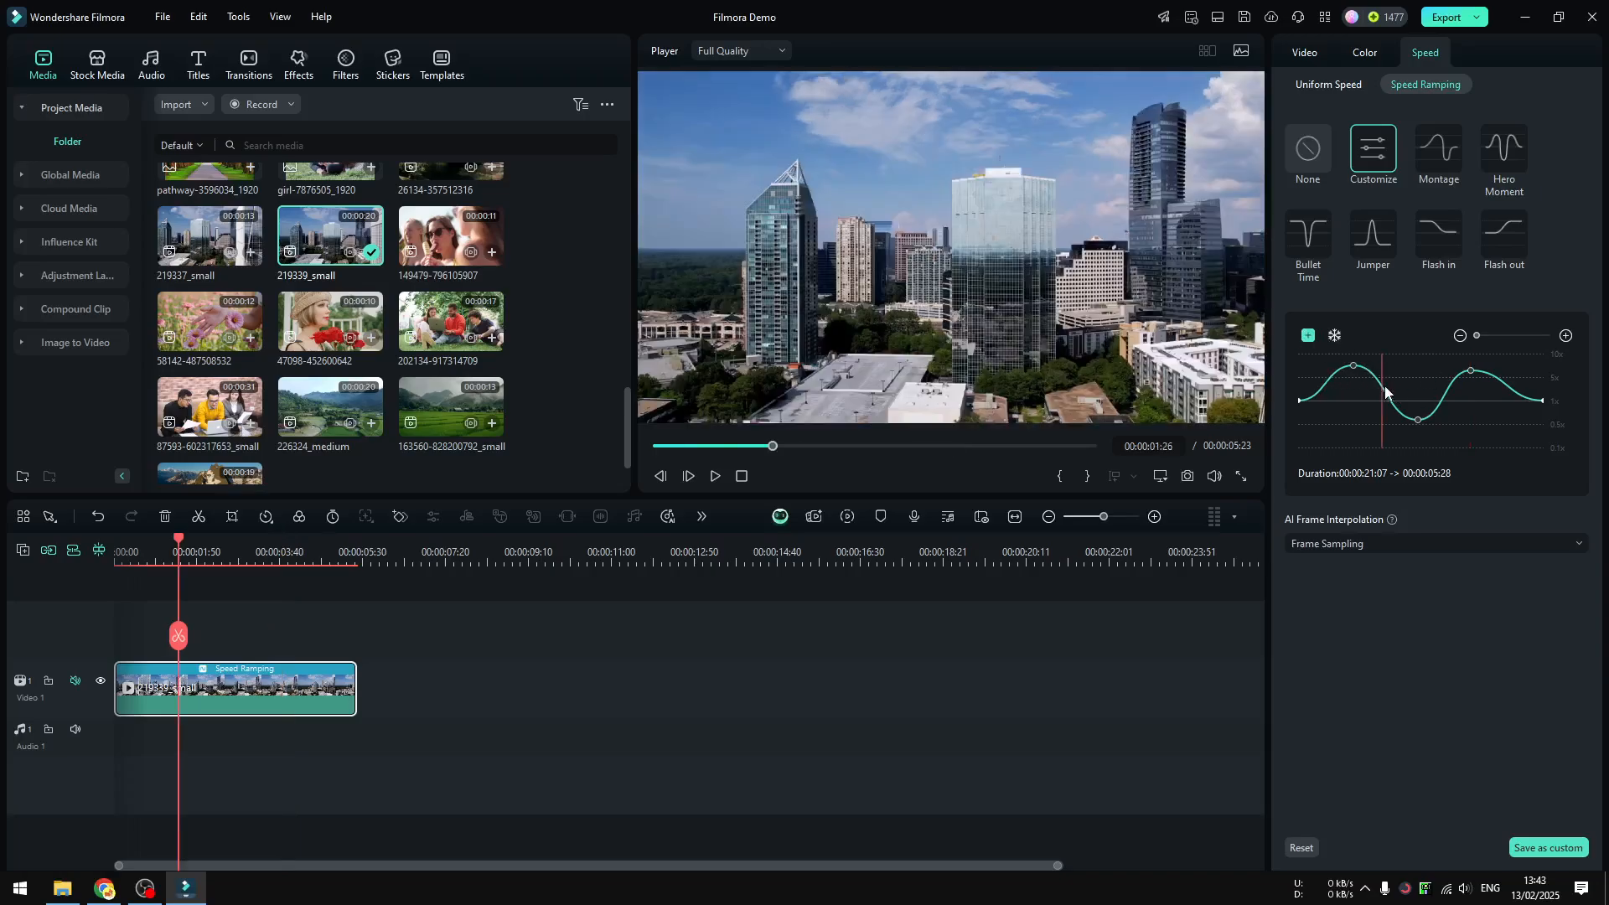
click(1308, 338)
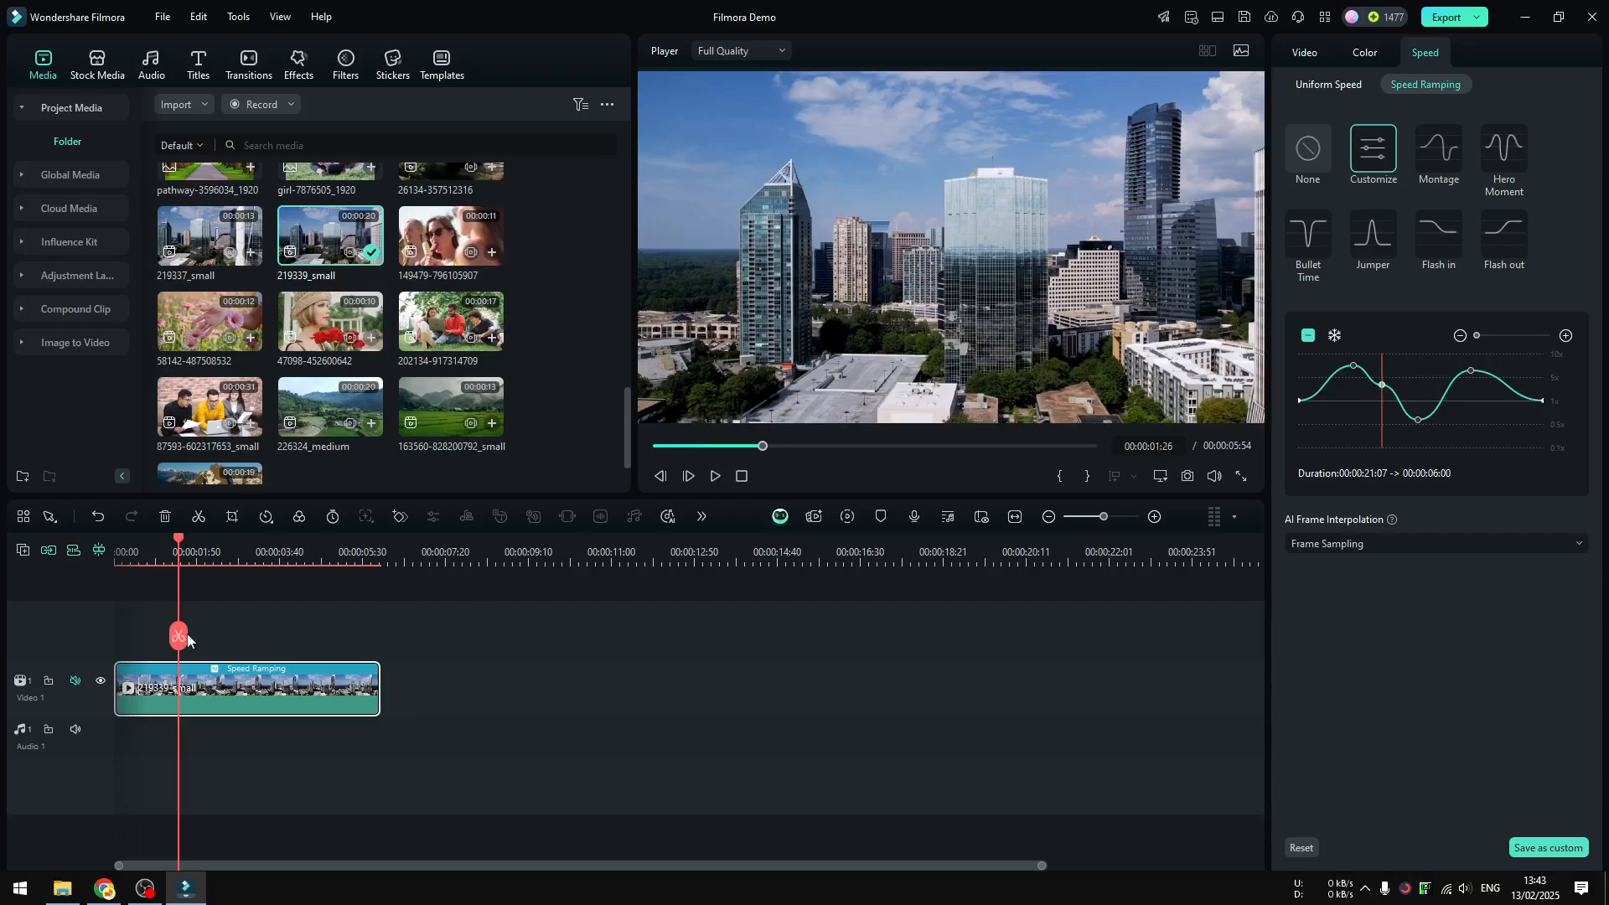
drag(171, 639, 118, 637)
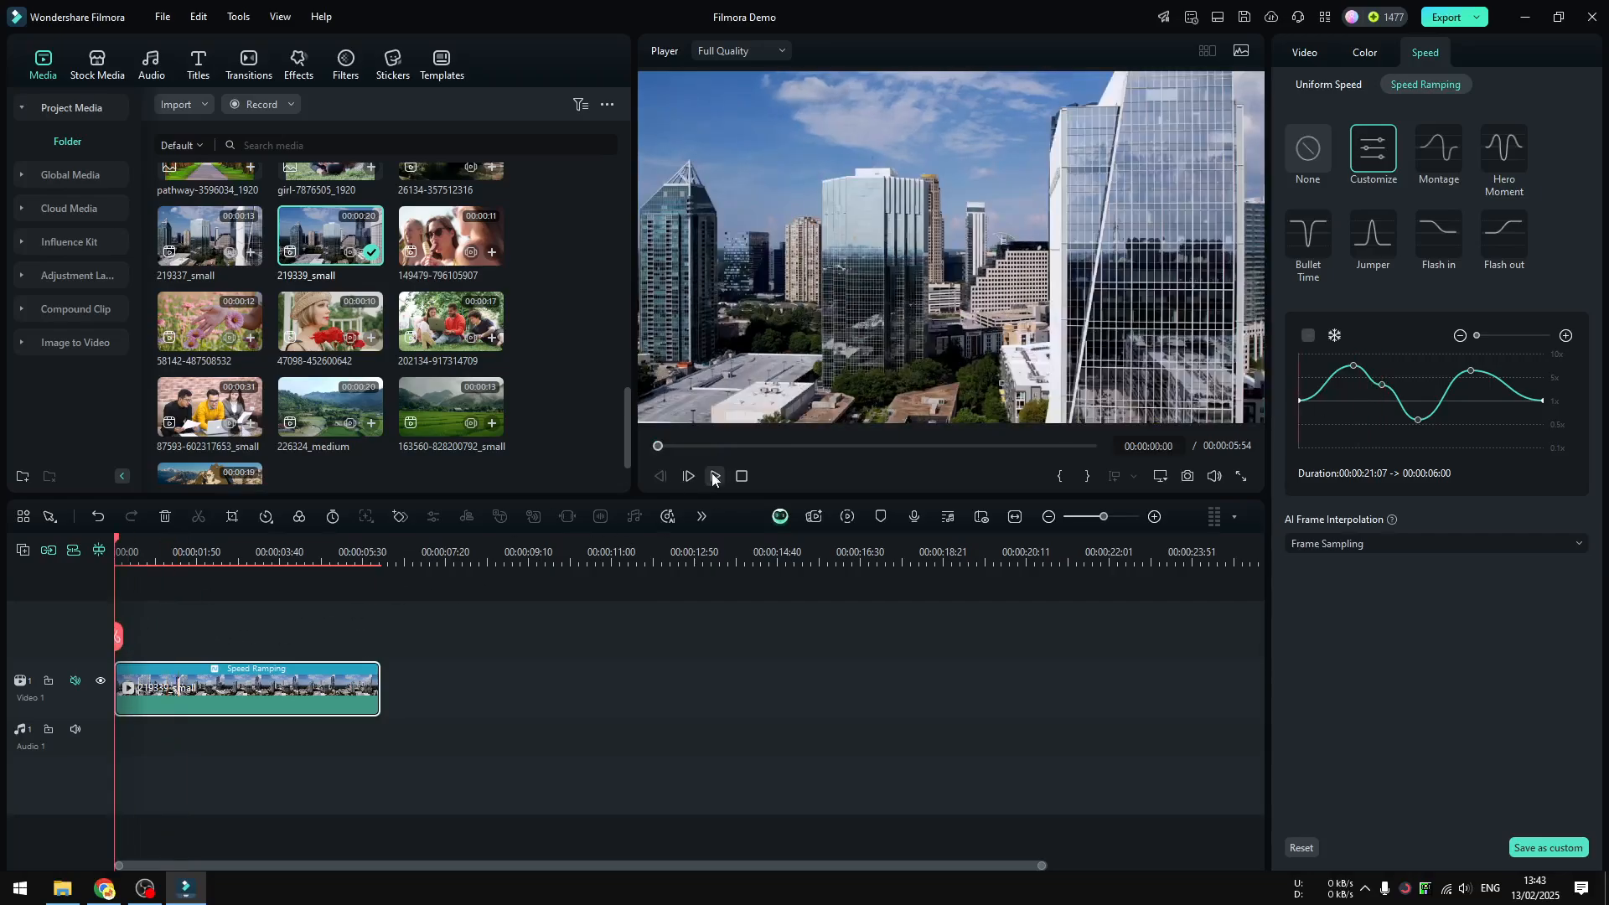
click(714, 476)
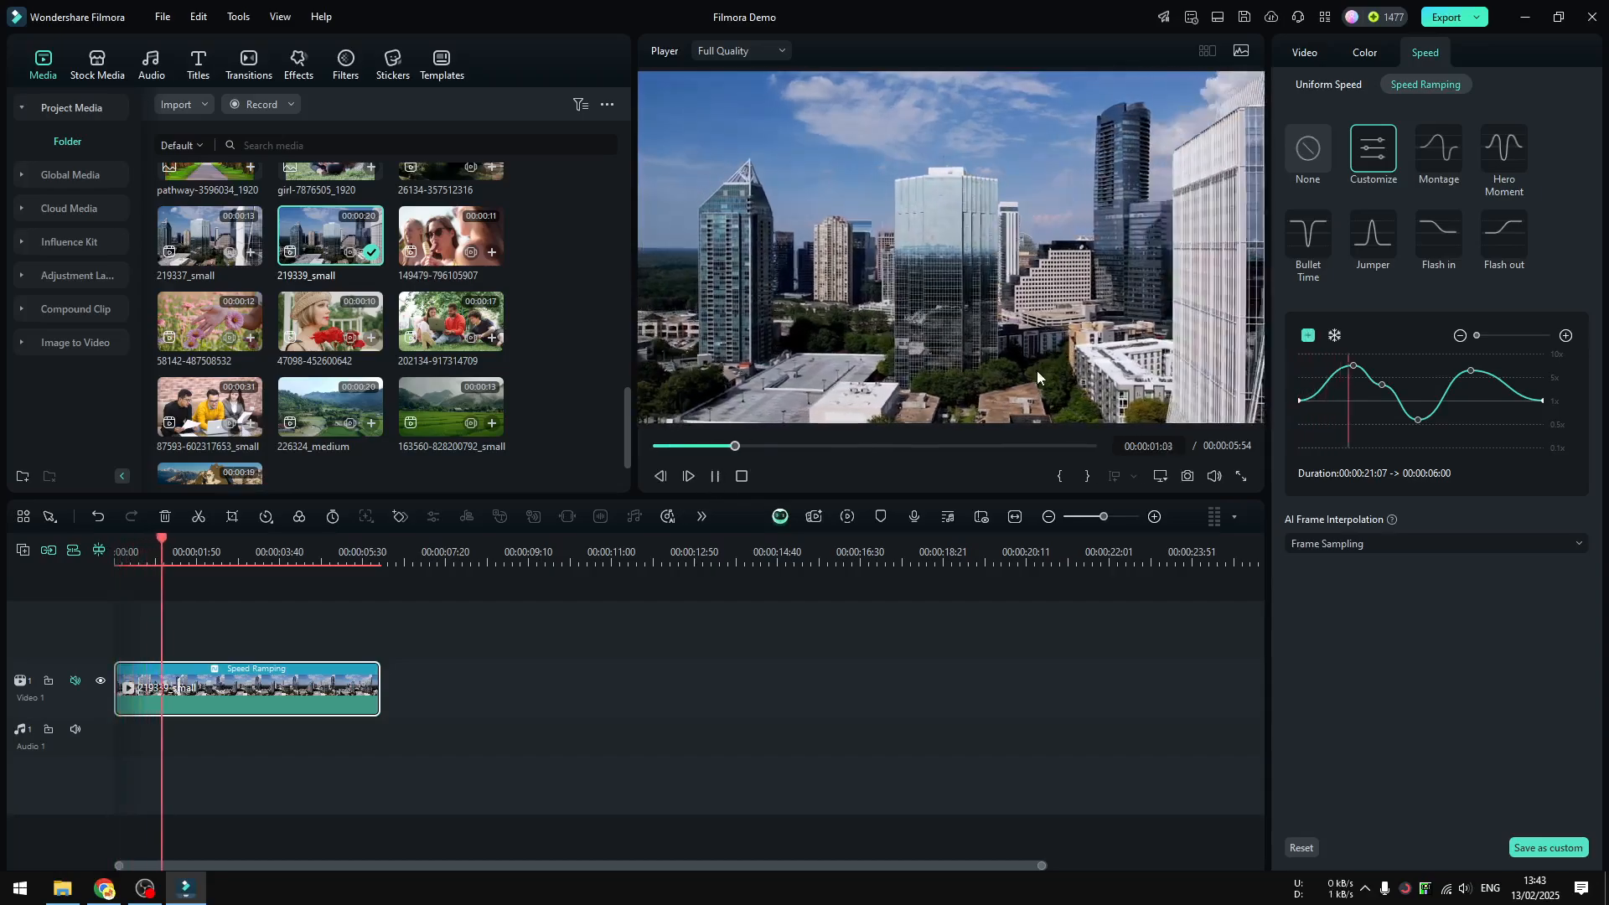